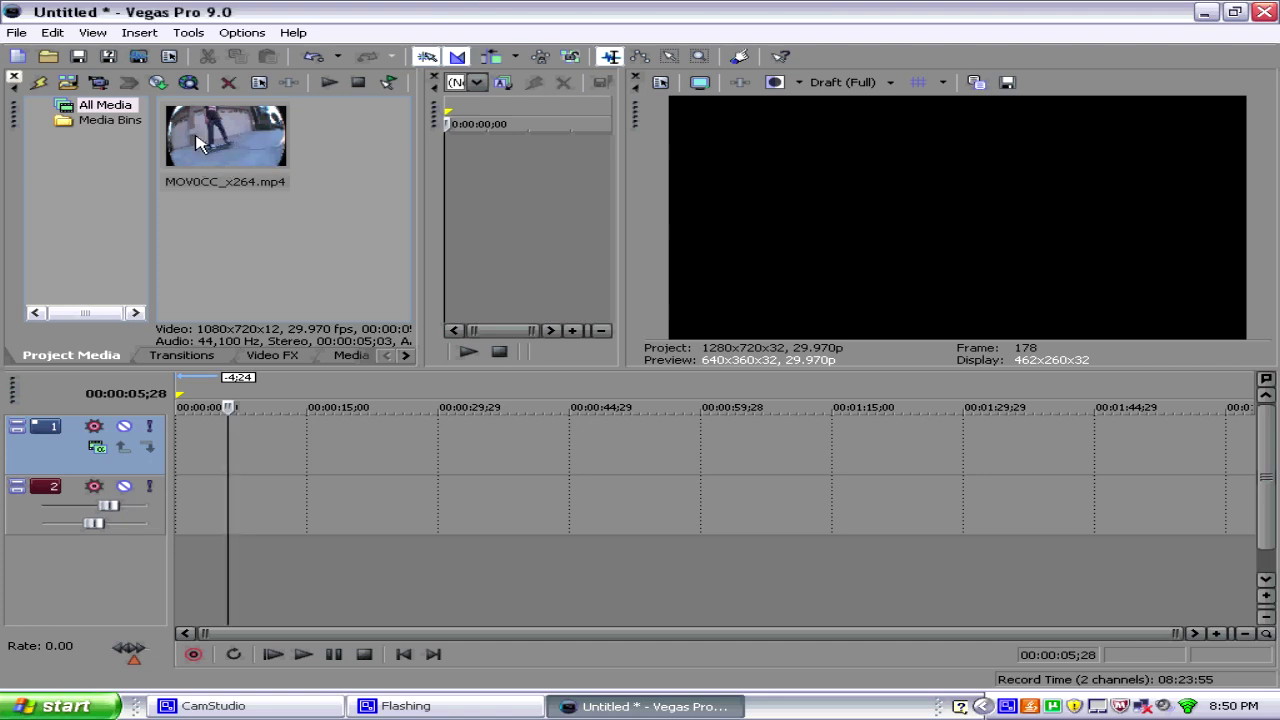
# - Add the skateboard clip at the start of the timeline and zoom in twice
pyautogui.moveTo(224, 137)
pyautogui.mouseDown()
pyautogui.moveTo(222, 385)
pyautogui.moveTo(187, 448)
pyautogui.mouseUp()
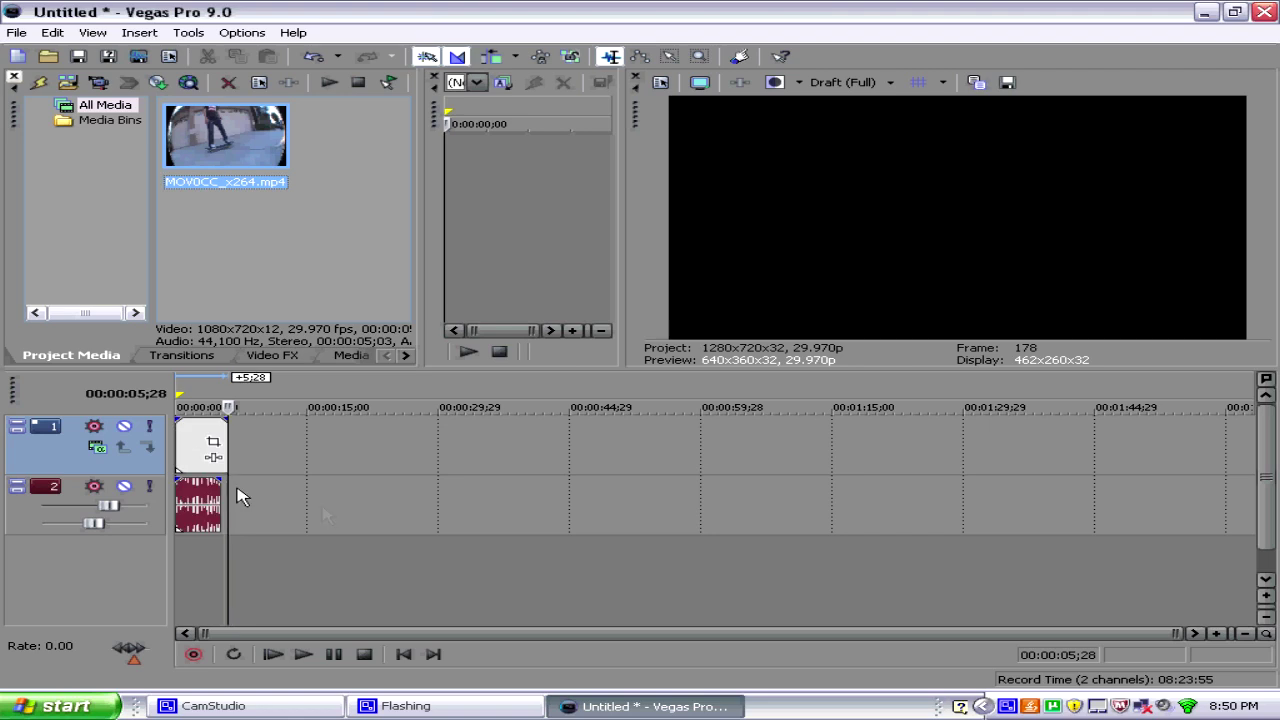
pyautogui.click(1216, 633)
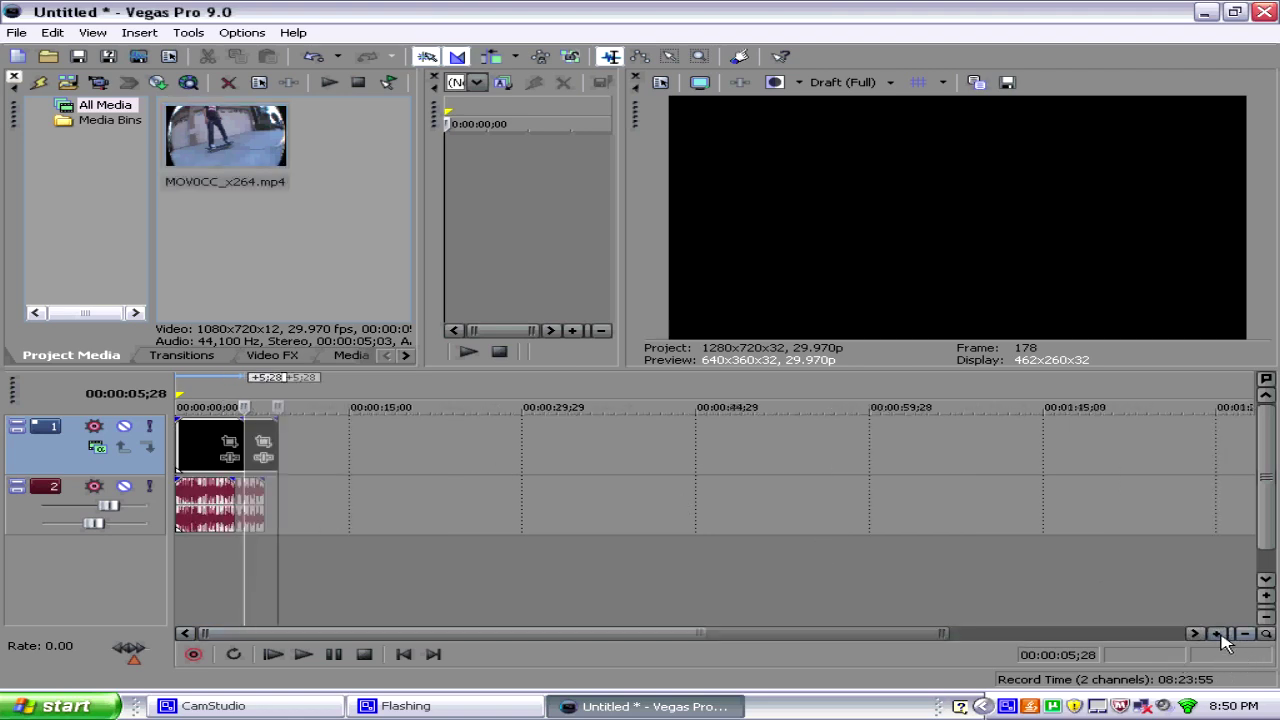
pyautogui.click(1216, 633)
pyautogui.click(1216, 633)
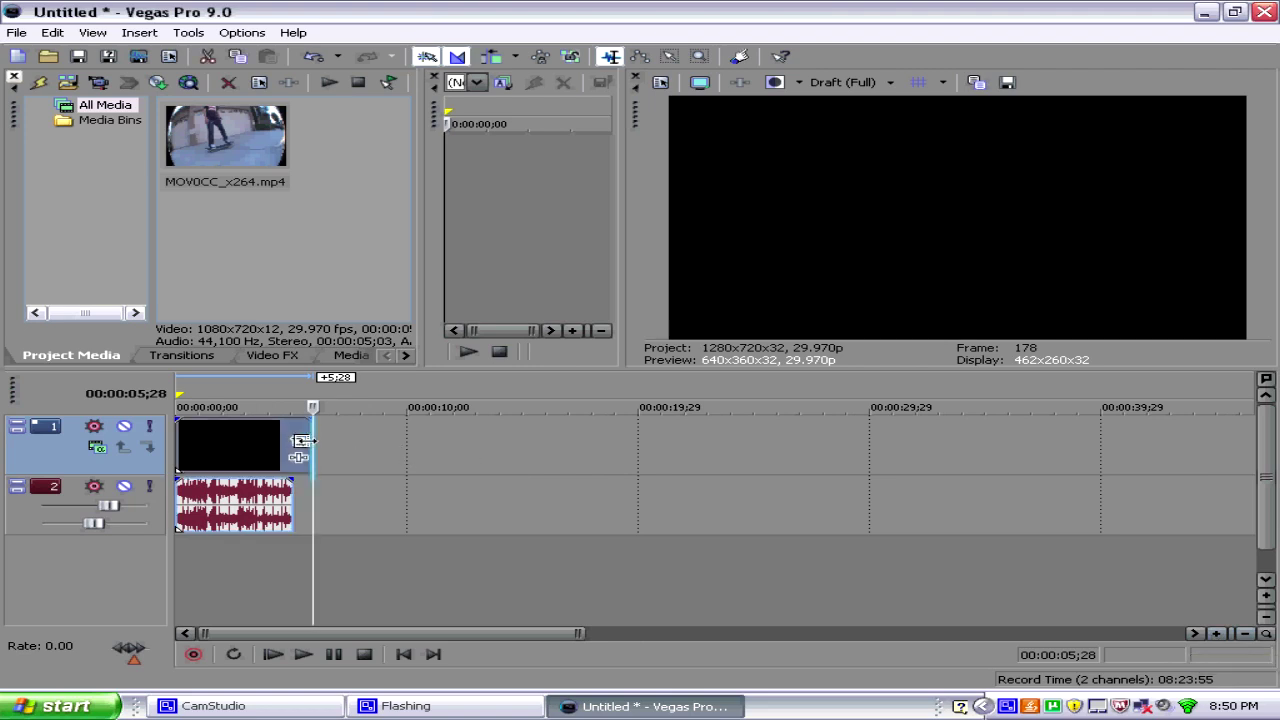
# - Place the playhead at 00:00:01;14 and bring up the video event's context menu
pyautogui.moveTo(294, 445); pyautogui.dragTo(281, 443)
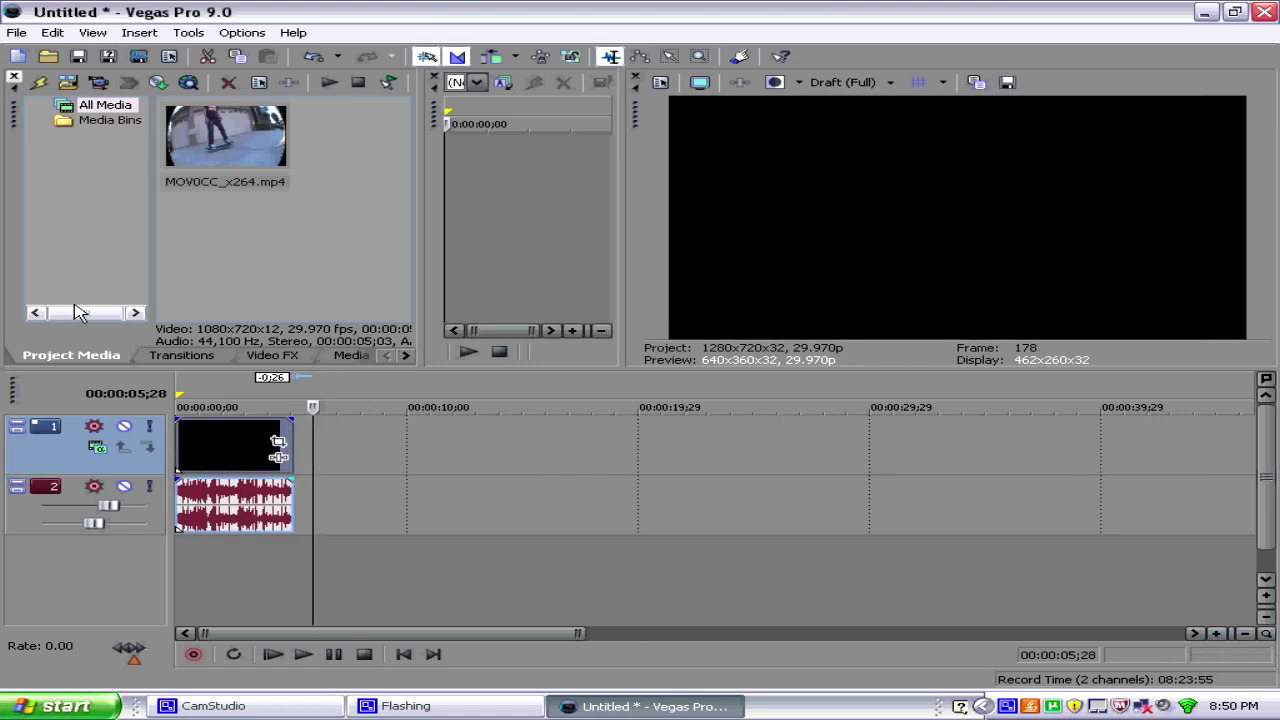
pyautogui.click(209, 441)
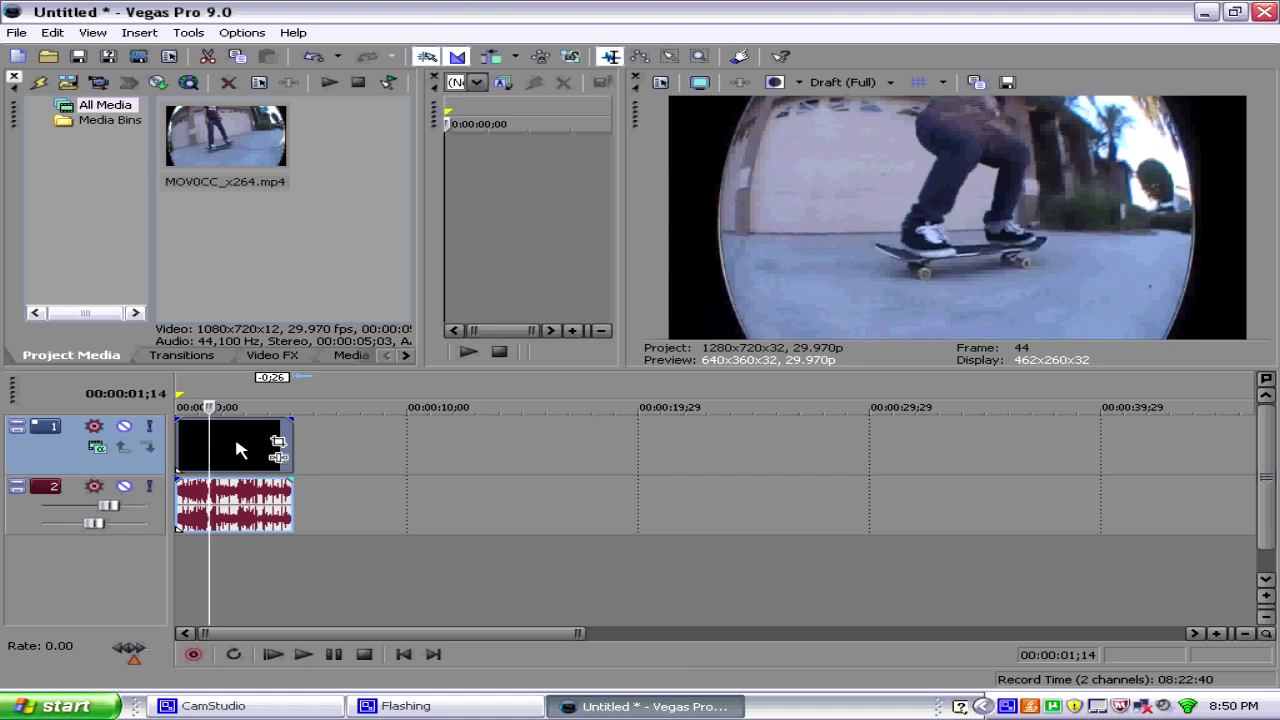
pyautogui.rightClick(237, 450)
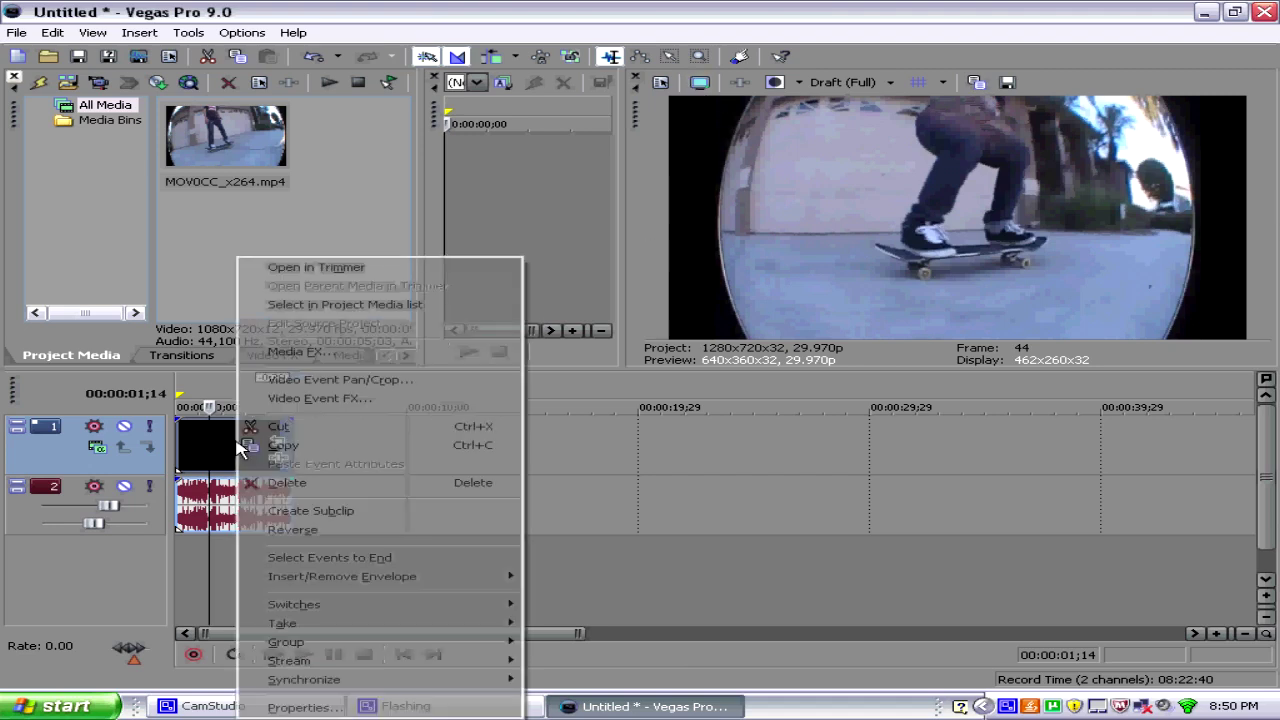
pyautogui.click(346, 708)
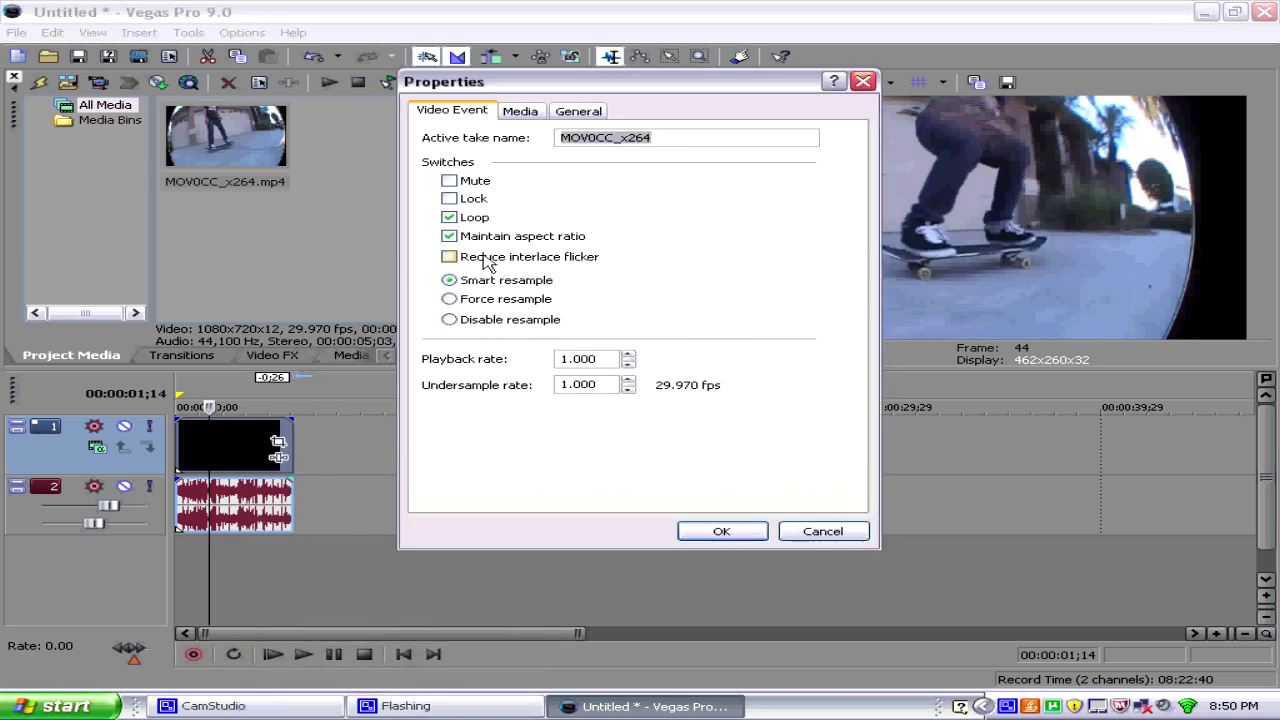
pyautogui.click(721, 533)
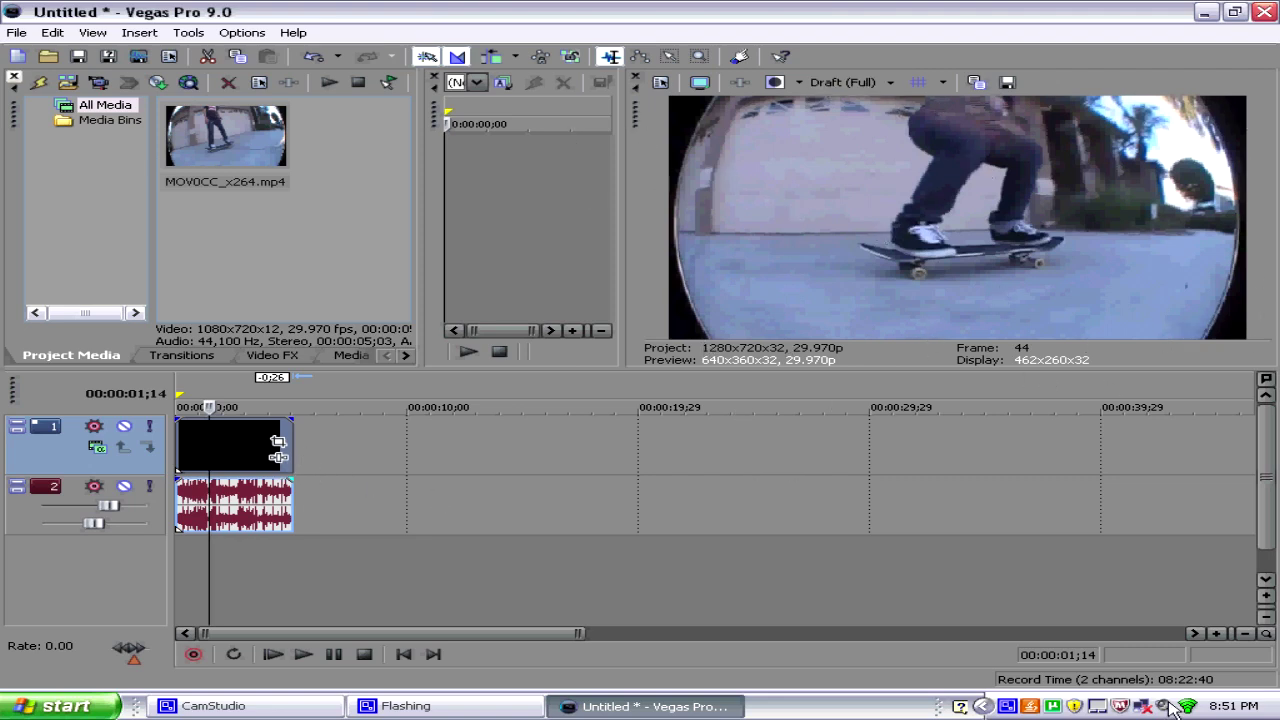
# - Zoom in three times and split video and audio one frame back at 00:00:01;22
pyautogui.click(1216, 636)
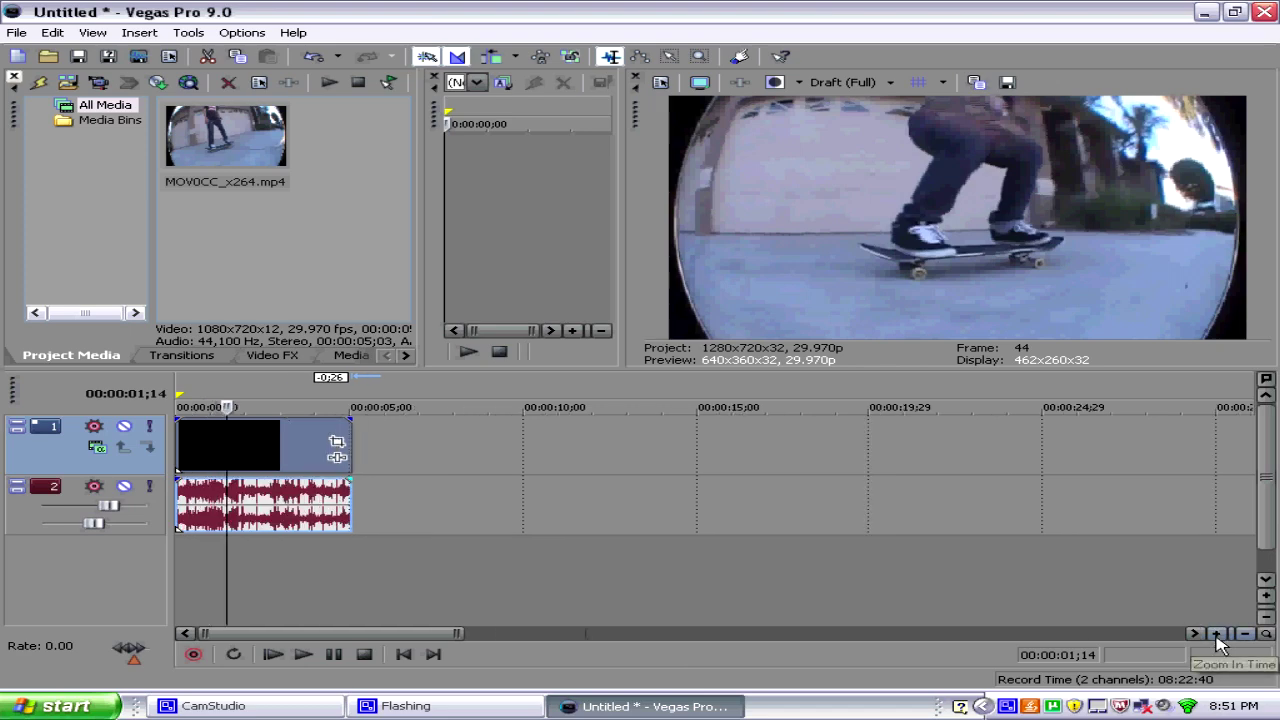
pyautogui.click(1216, 636)
pyautogui.click(1217, 636)
pyautogui.click(1217, 636)
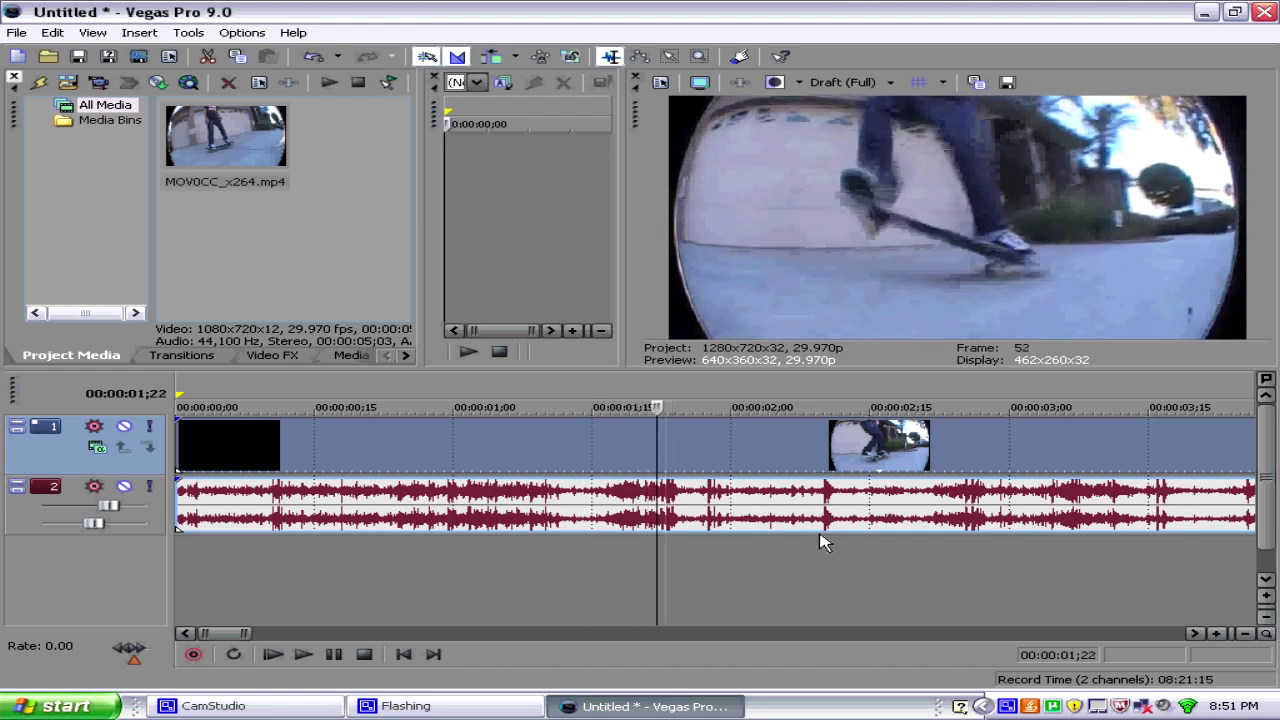
pyautogui.press('Left')
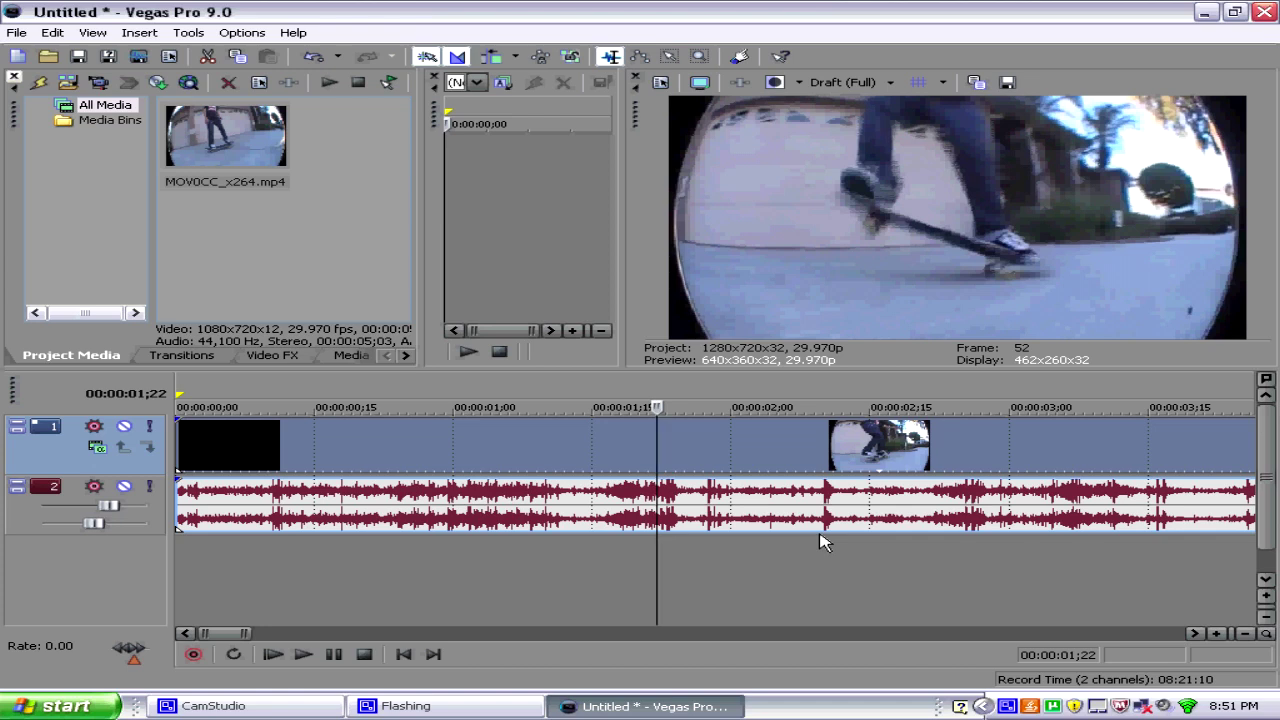
pyautogui.press('s')
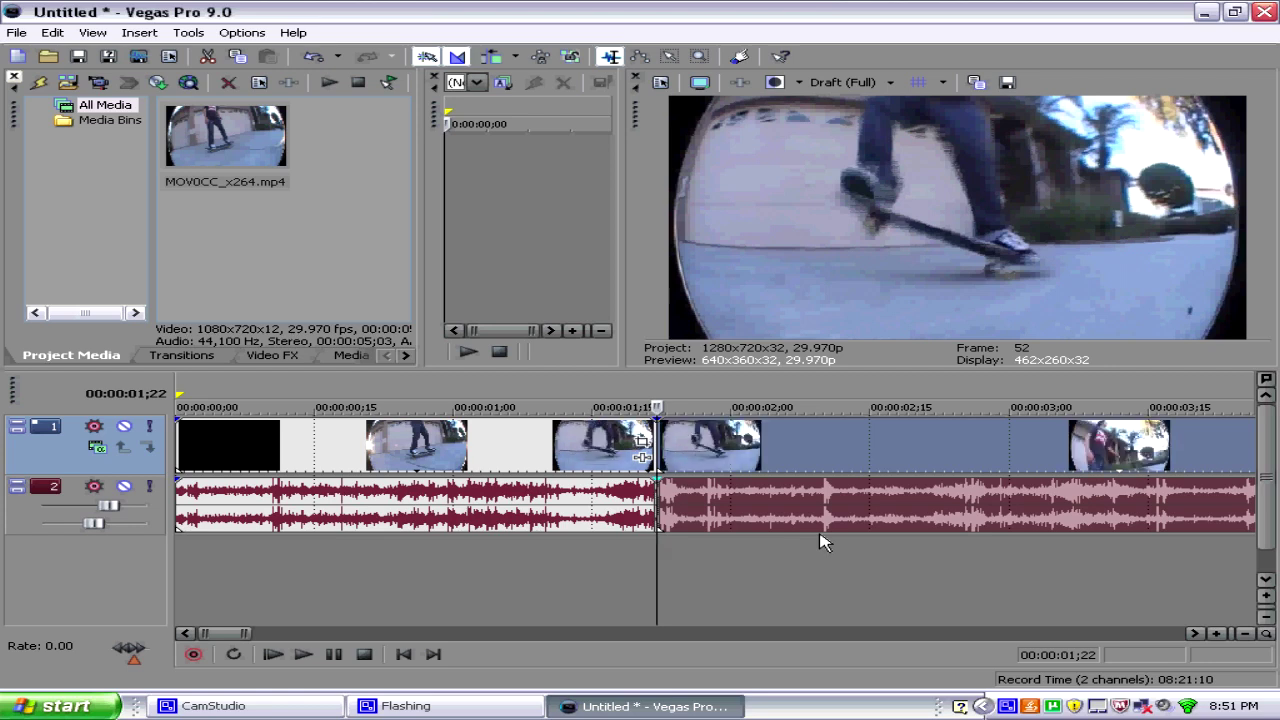
# - Split the clip every frame or two from 01;24 through 02;02
pyautogui.press('Right')
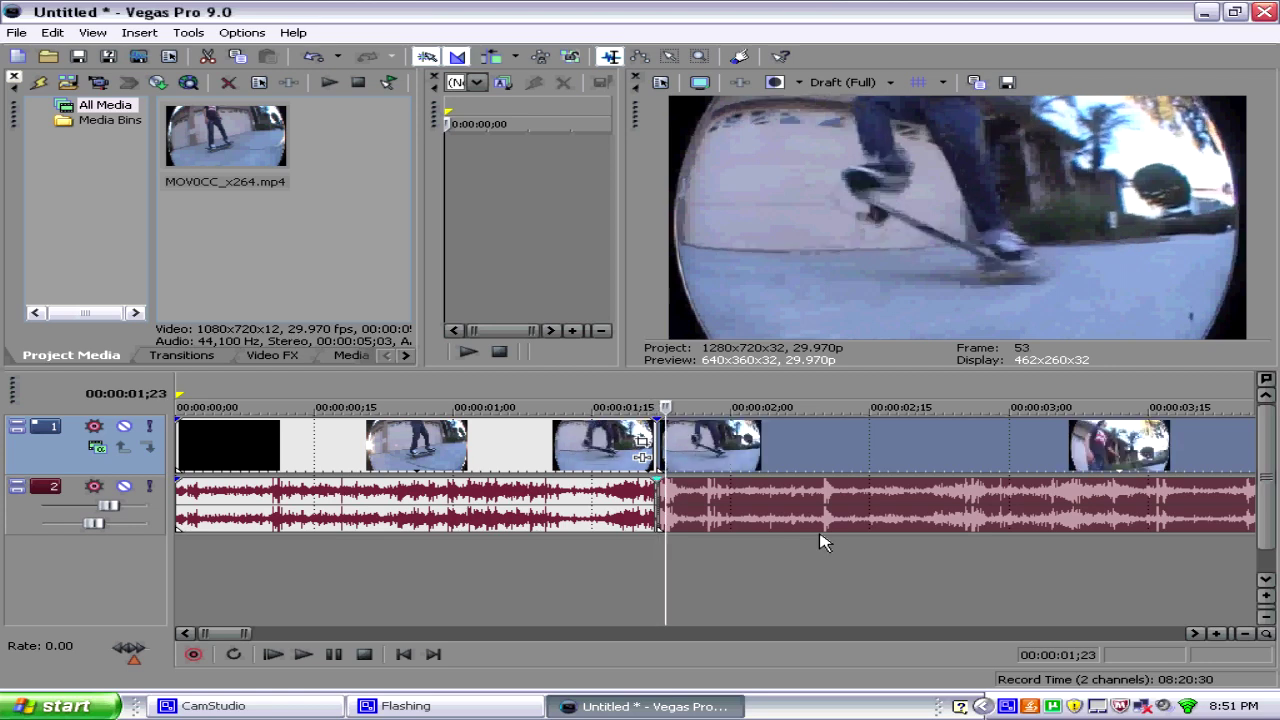
pyautogui.press('Right')
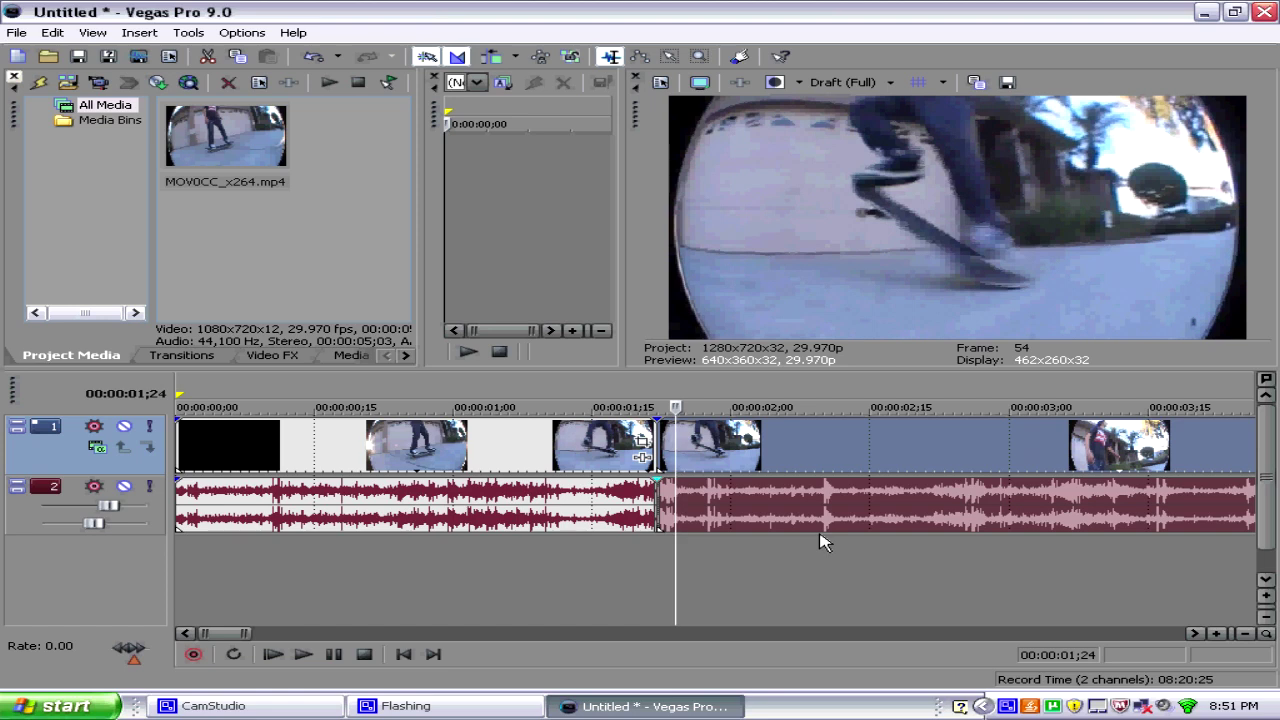
pyautogui.press('s')
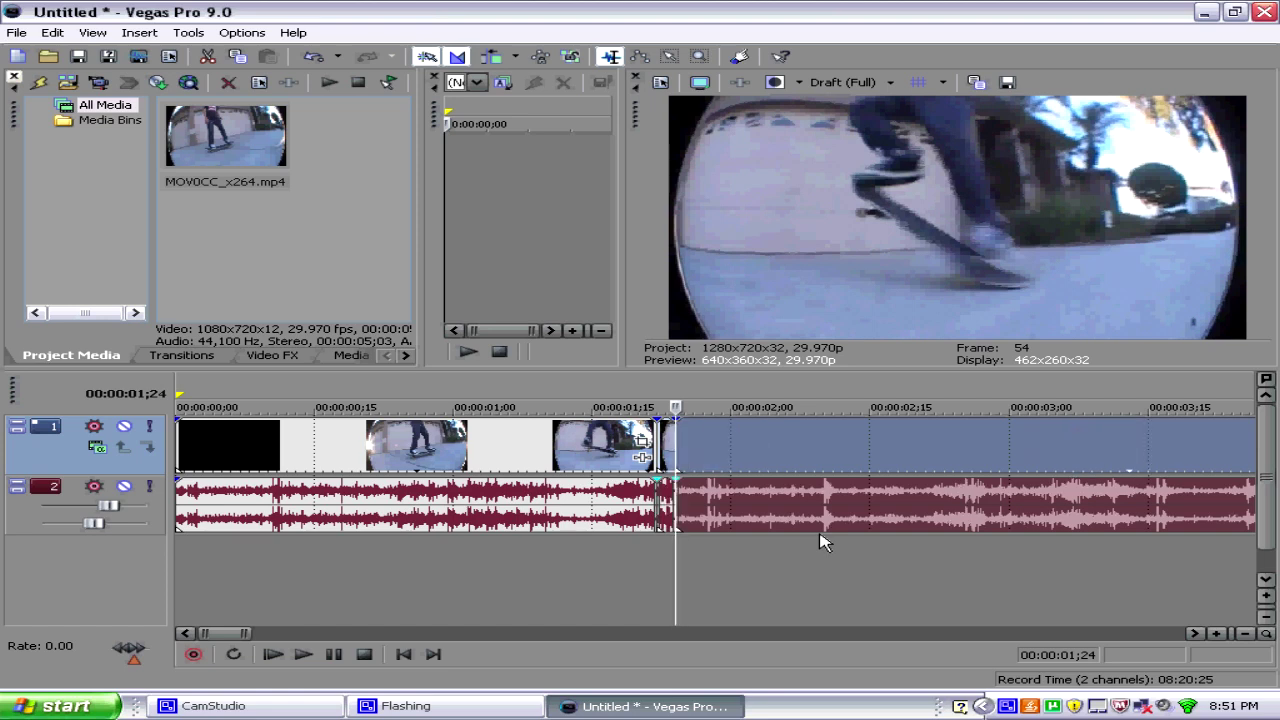
pyautogui.press('Right')
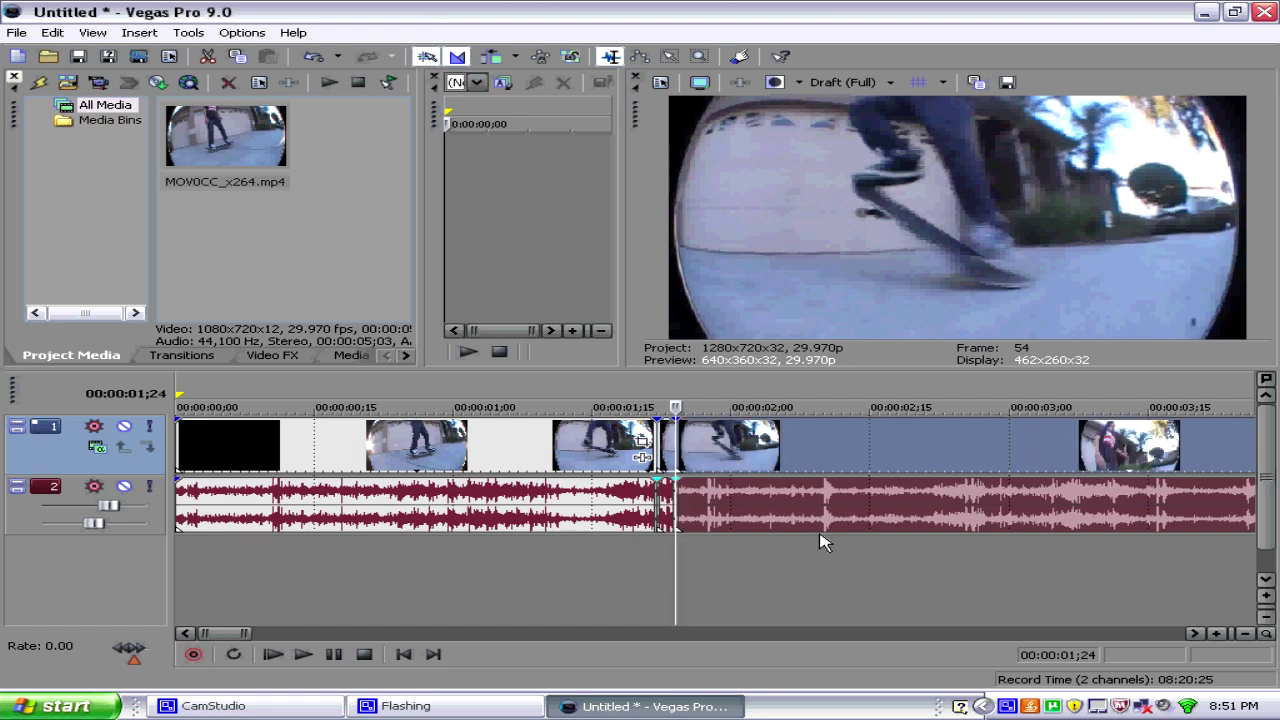
pyautogui.press('Right')
pyautogui.press('s')
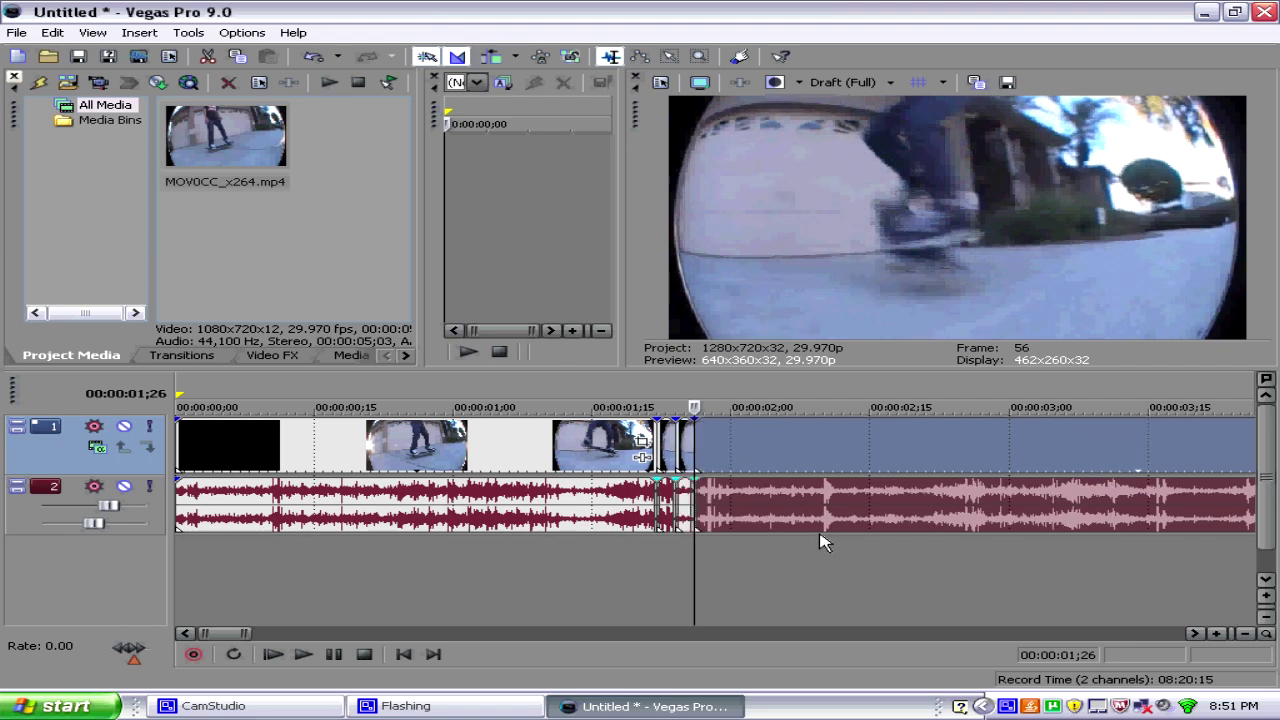
pyautogui.press('Right')
pyautogui.press('Right')
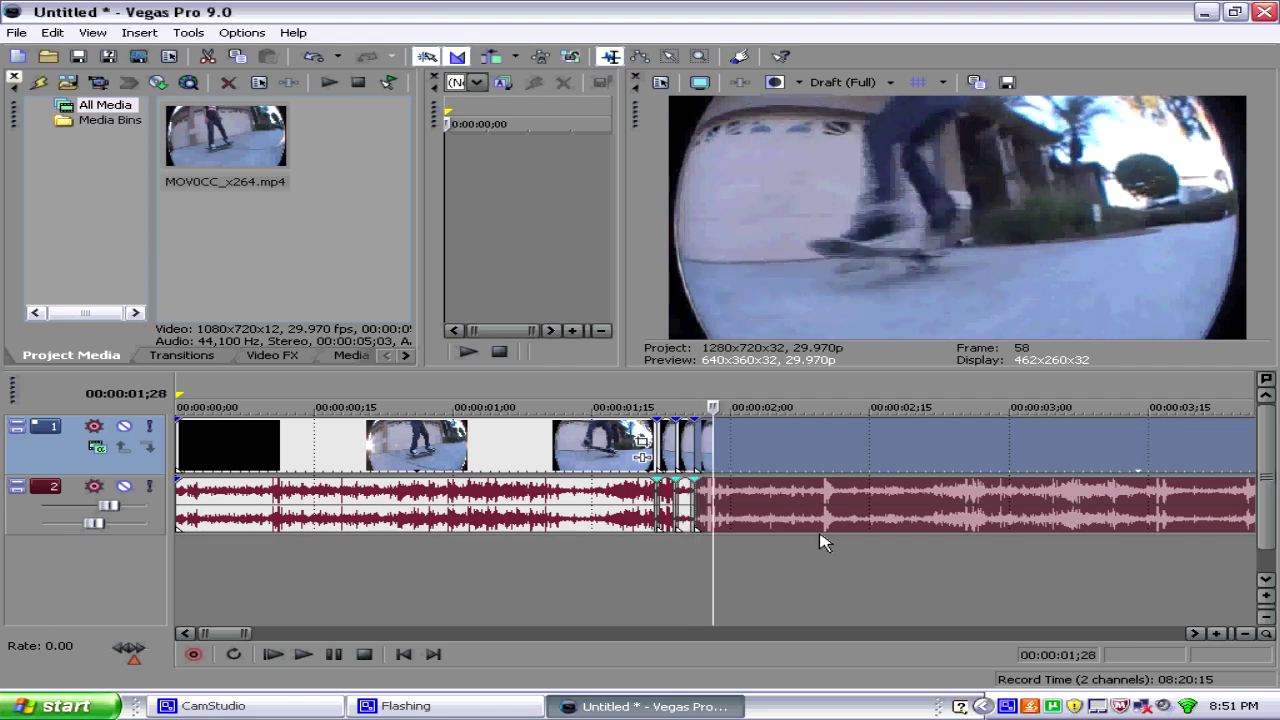
pyautogui.press('s')
pyautogui.press('Right')
pyautogui.press('Right')
pyautogui.press('s')
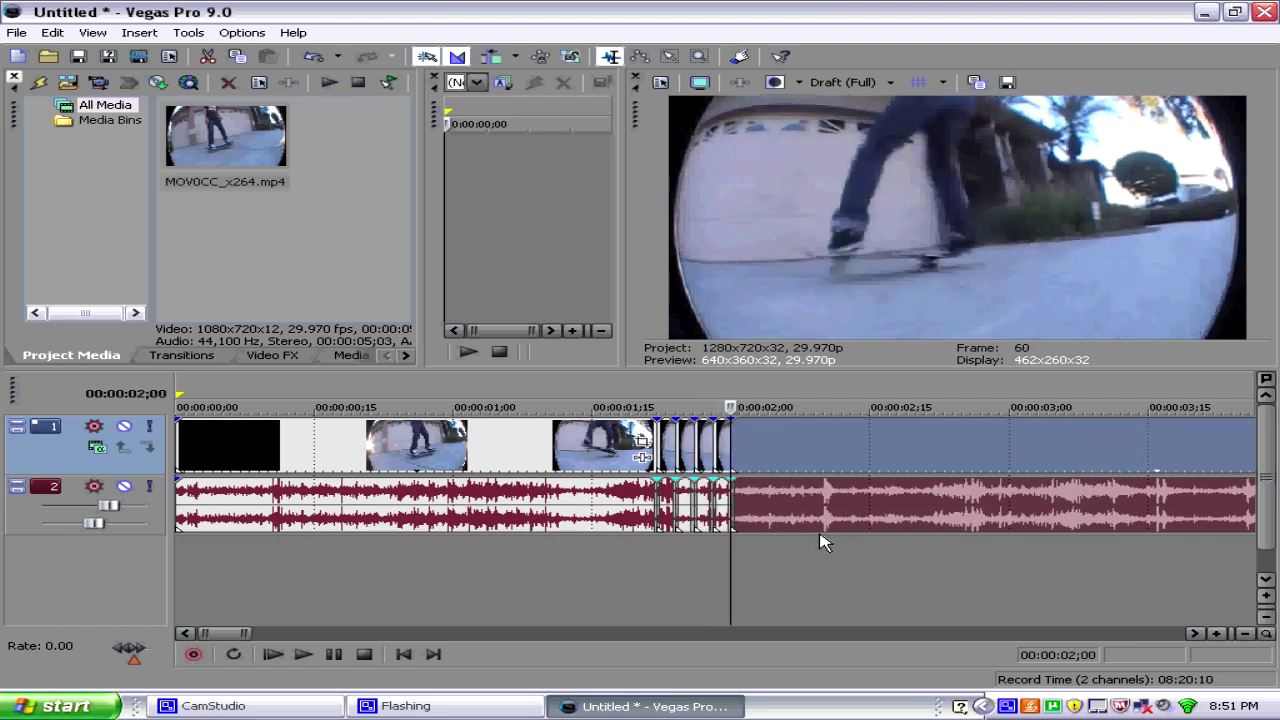
# - Keep splitting every frame or two from 02;02 up to about 02;13
pyautogui.press('Right')
pyautogui.press('Right')
pyautogui.press('s')
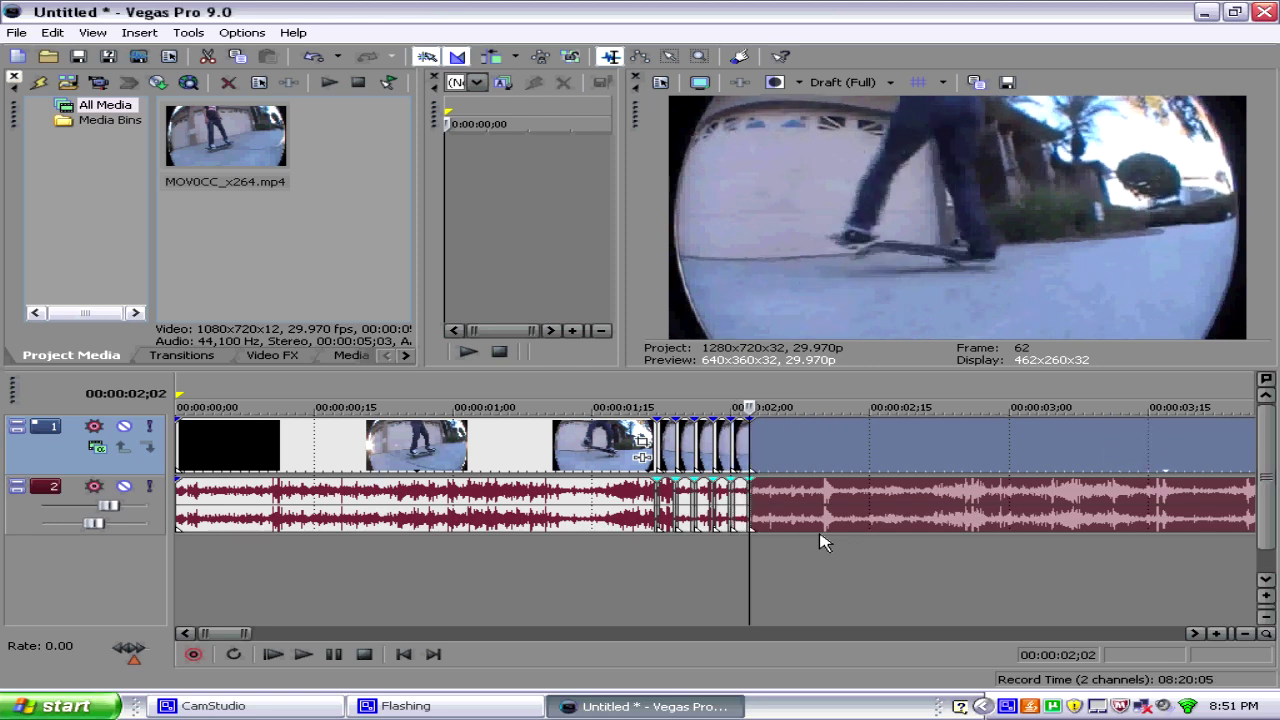
pyautogui.press('Right')
pyautogui.press('s')
pyautogui.press('Right')
pyautogui.press('s')
pyautogui.press('Right')
pyautogui.press('s')
pyautogui.press('Right')
pyautogui.press('s')
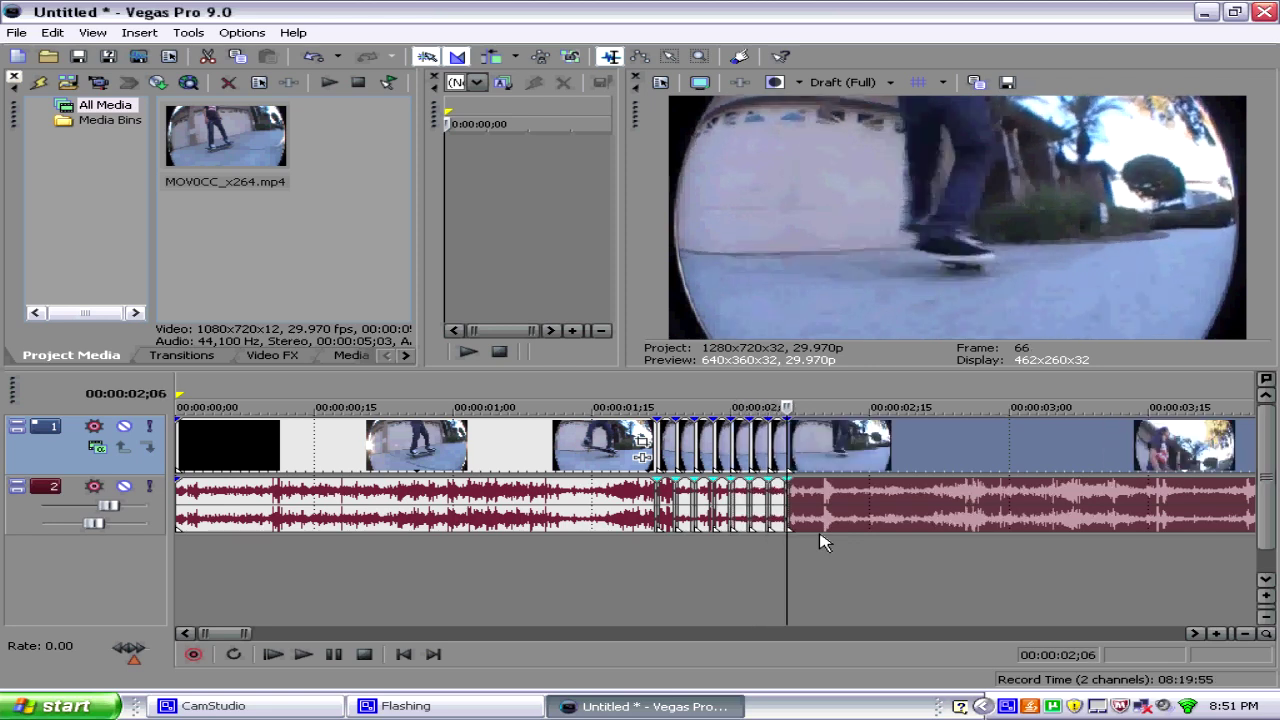
pyautogui.press('Right')
pyautogui.press('Right')
pyautogui.press('s')
pyautogui.press('Right')
pyautogui.press('Right')
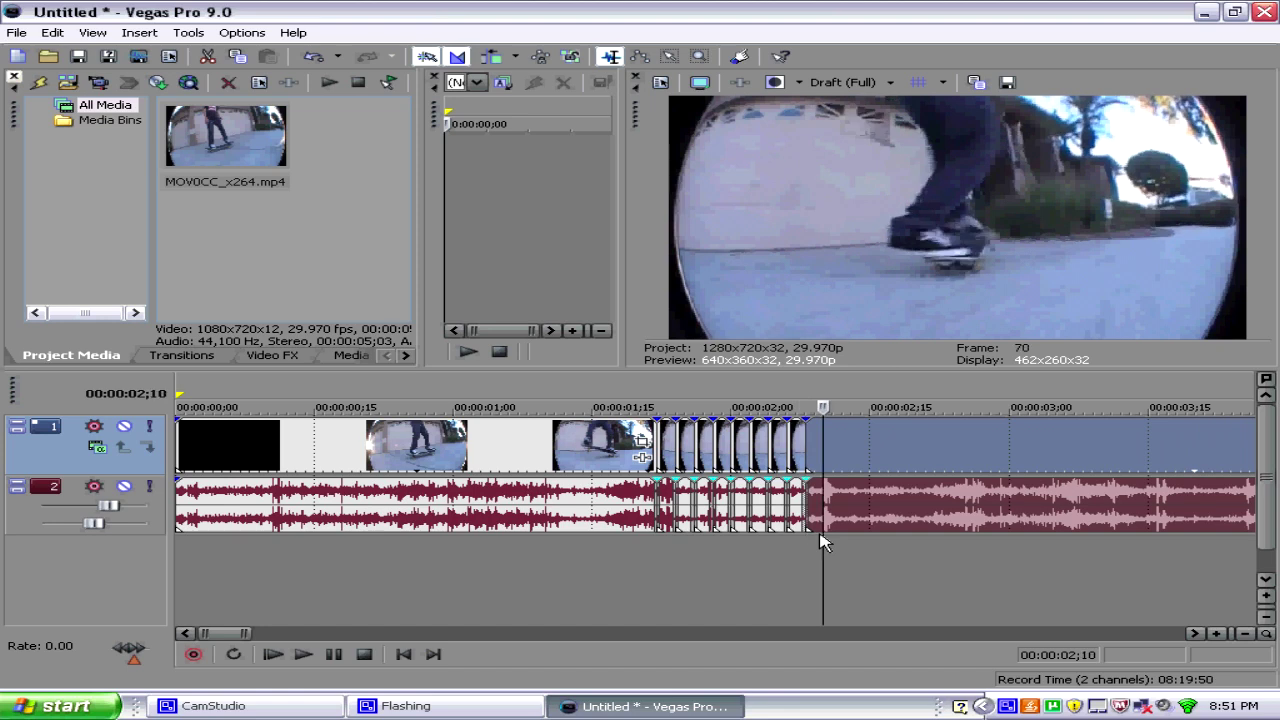
pyautogui.press('s')
pyautogui.press('Right')
pyautogui.press('Right')
pyautogui.press('s')
pyautogui.press('Right')
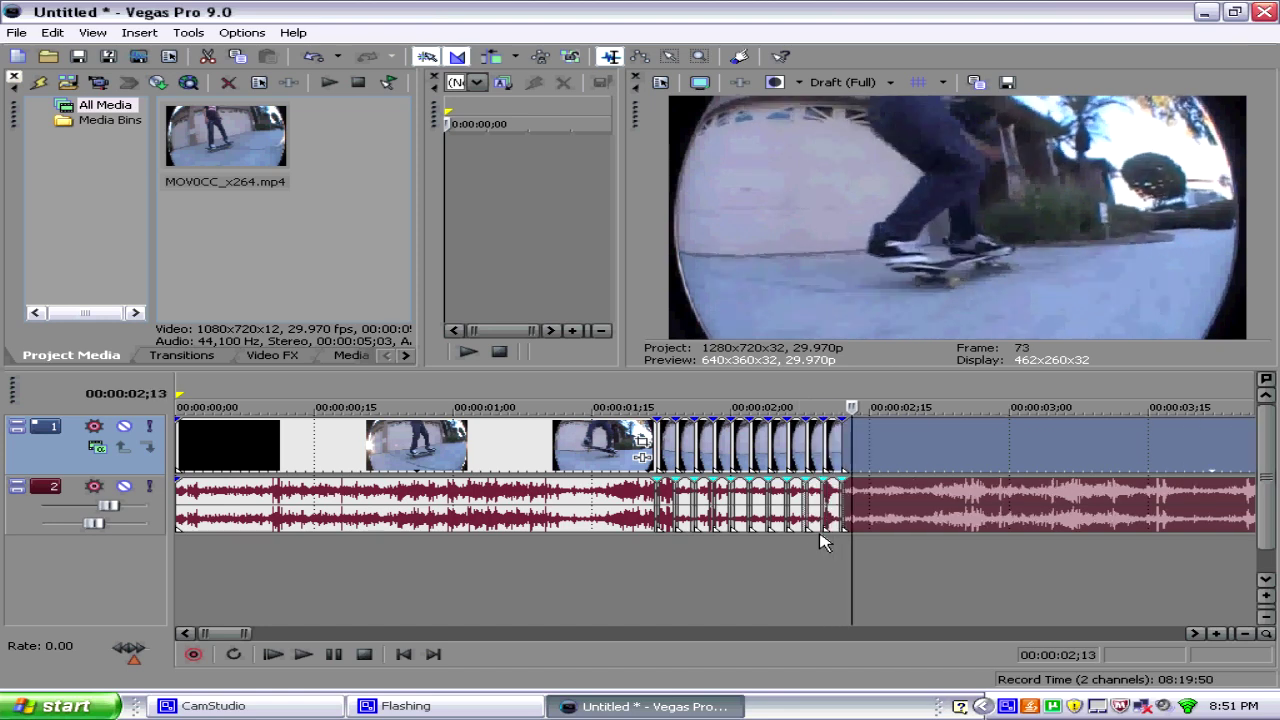
pyautogui.press('Right')
pyautogui.press('s')
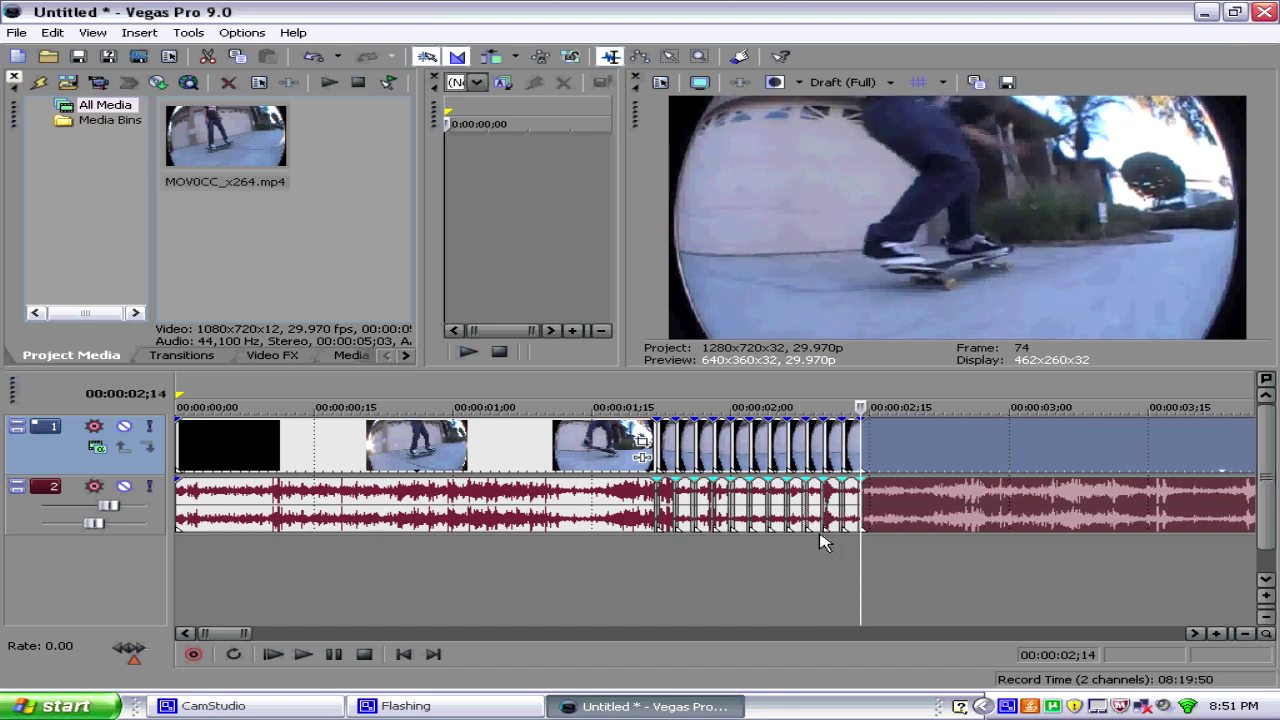
# - Shift the trailing clip past 00:00:02;14, leaving a gap, and extend the last tiny event one frame
pyautogui.moveTo(920, 458); pyautogui.dragTo(1245, 453)
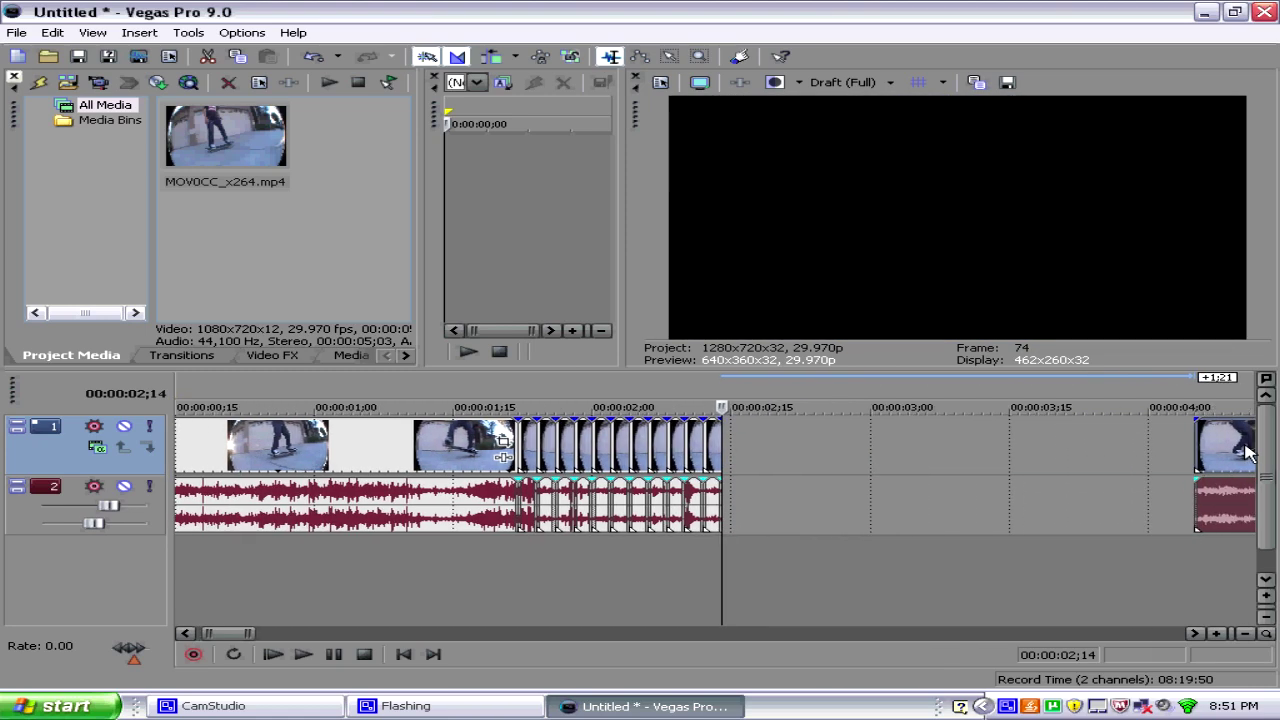
pyautogui.moveTo(1245, 453); pyautogui.dragTo(1248, 455)
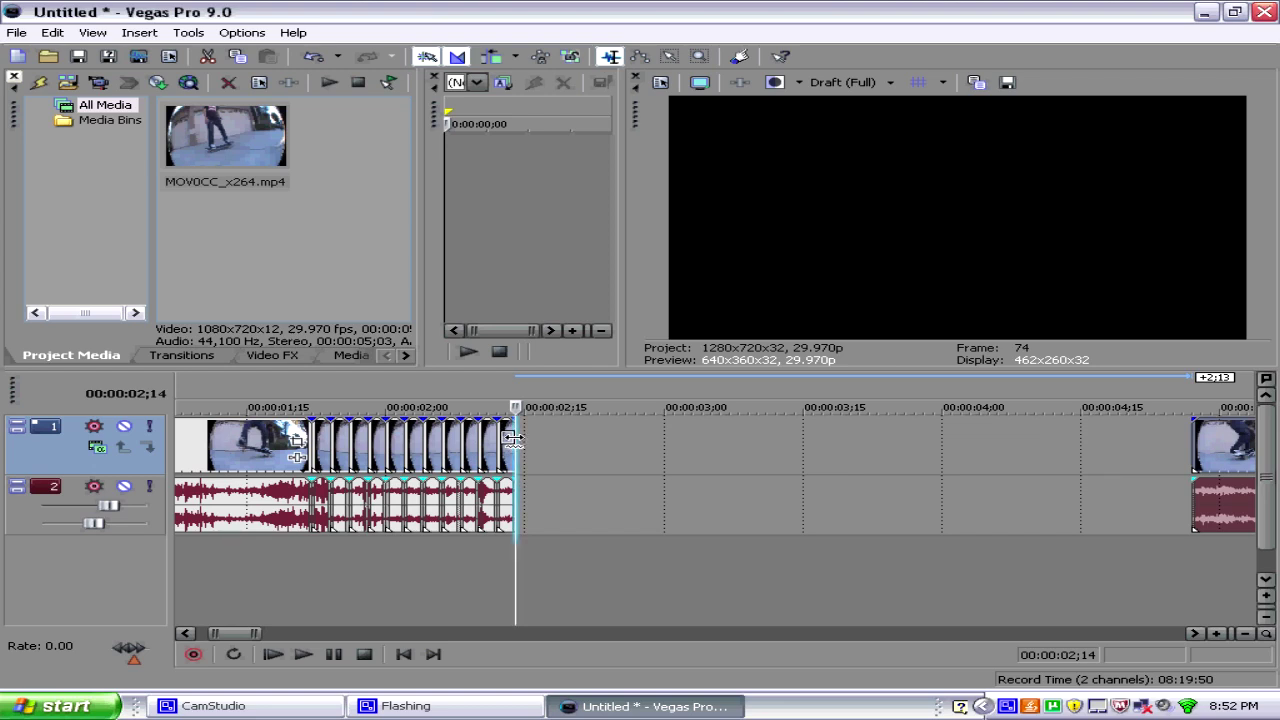
pyautogui.moveTo(512, 438); pyautogui.dragTo(522, 438)
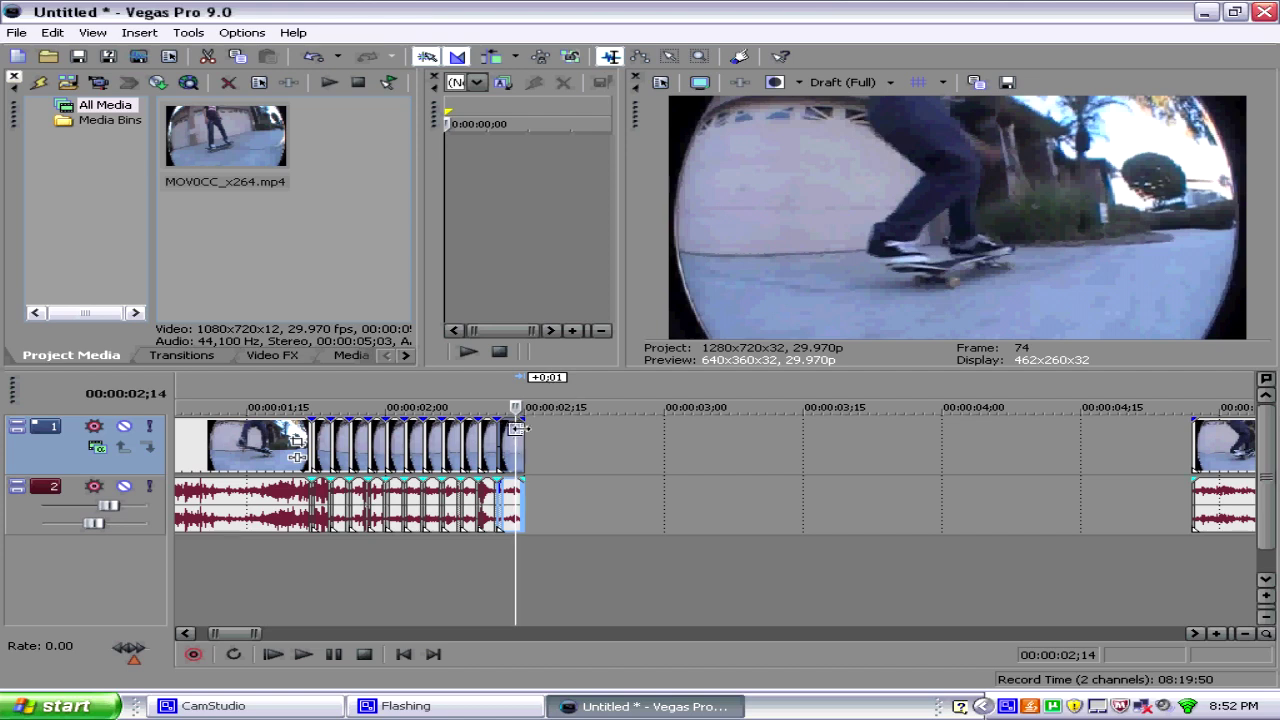
# - Park the last short events far right, time-stretching two of them first
pyautogui.moveTo(512, 447); pyautogui.dragTo(1130, 447)
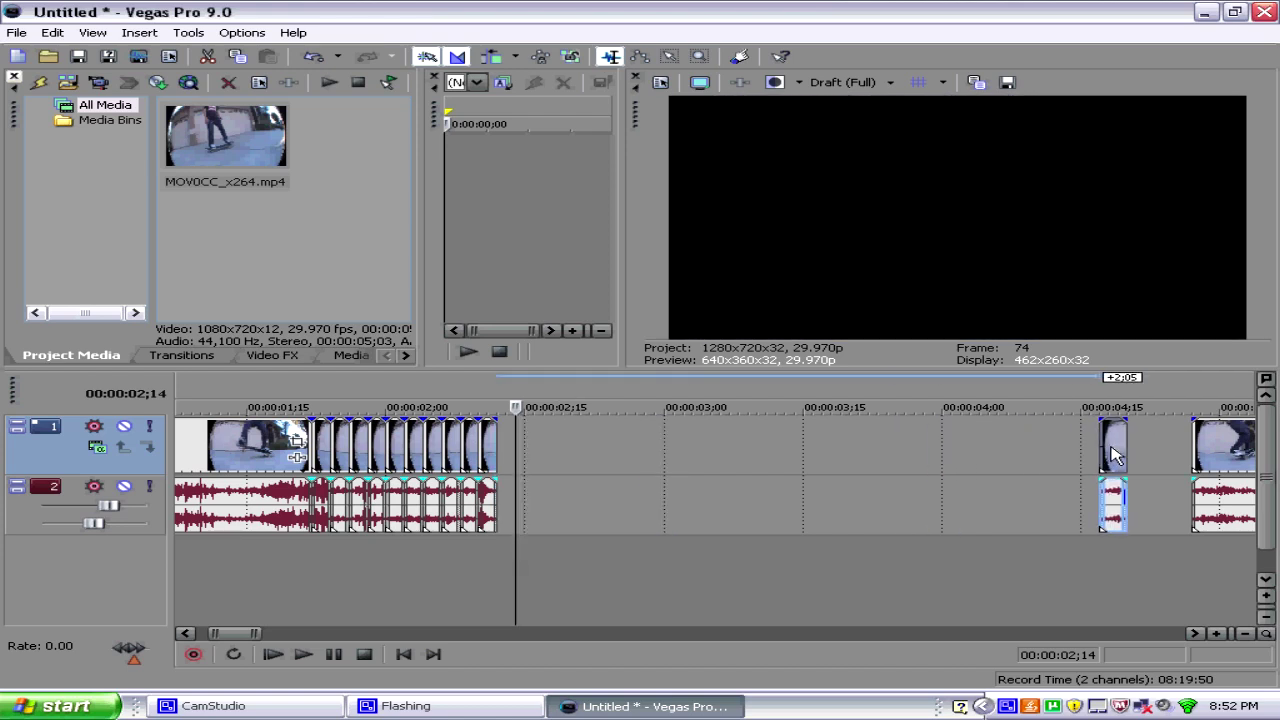
pyautogui.click(500, 447)
pyautogui.moveTo(500, 443); pyautogui.dragTo(510, 445)
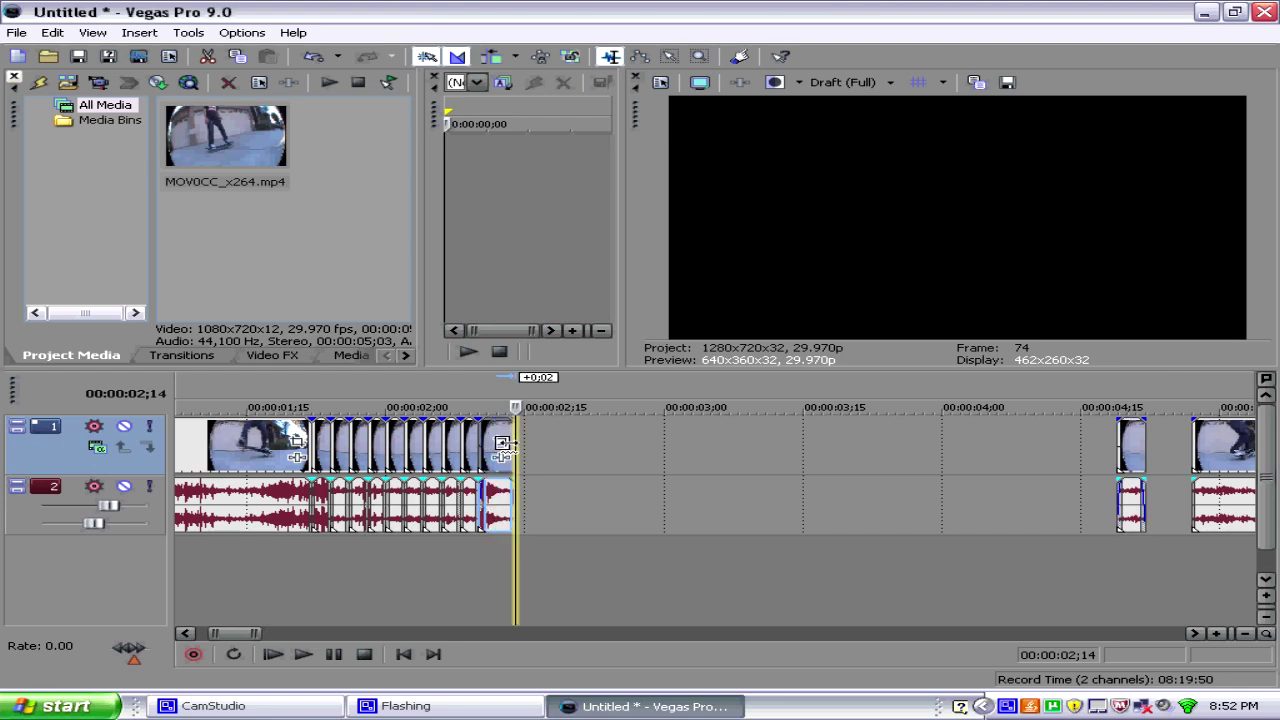
pyautogui.moveTo(503, 445)
pyautogui.mouseDown()
pyautogui.moveTo(630, 428)
pyautogui.moveTo(1104, 430)
pyautogui.mouseUp()
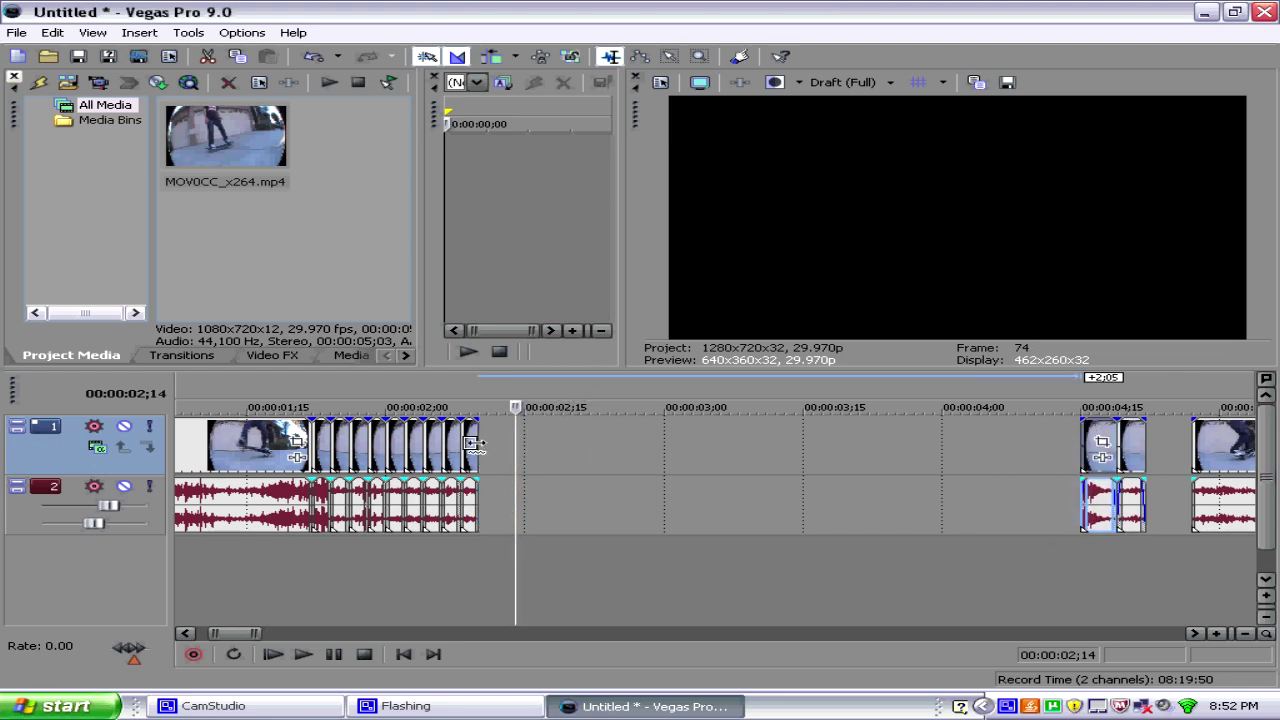
pyautogui.moveTo(480, 450); pyautogui.dragTo(495, 446)
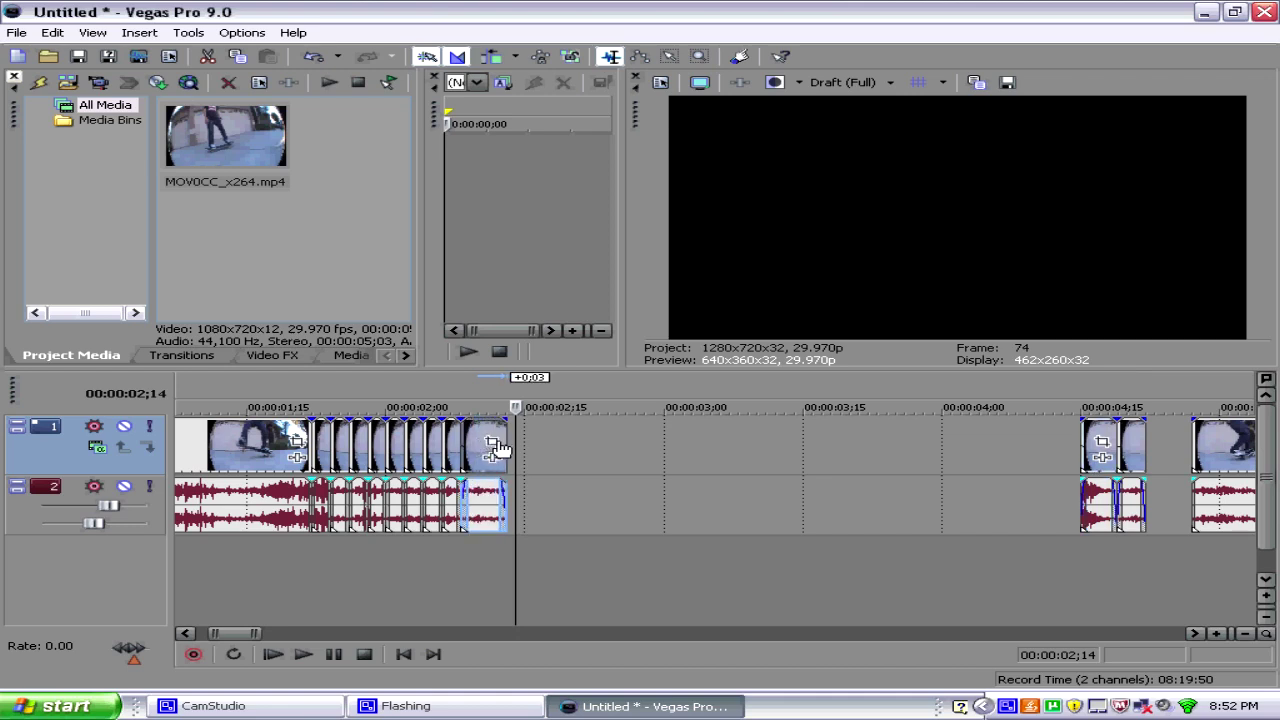
pyautogui.moveTo(487, 437); pyautogui.dragTo(1061, 428)
# - Time-stretch the remaining short events one by one, spreading them rightward with gaps
pyautogui.moveTo(460, 440); pyautogui.dragTo(1005, 435)
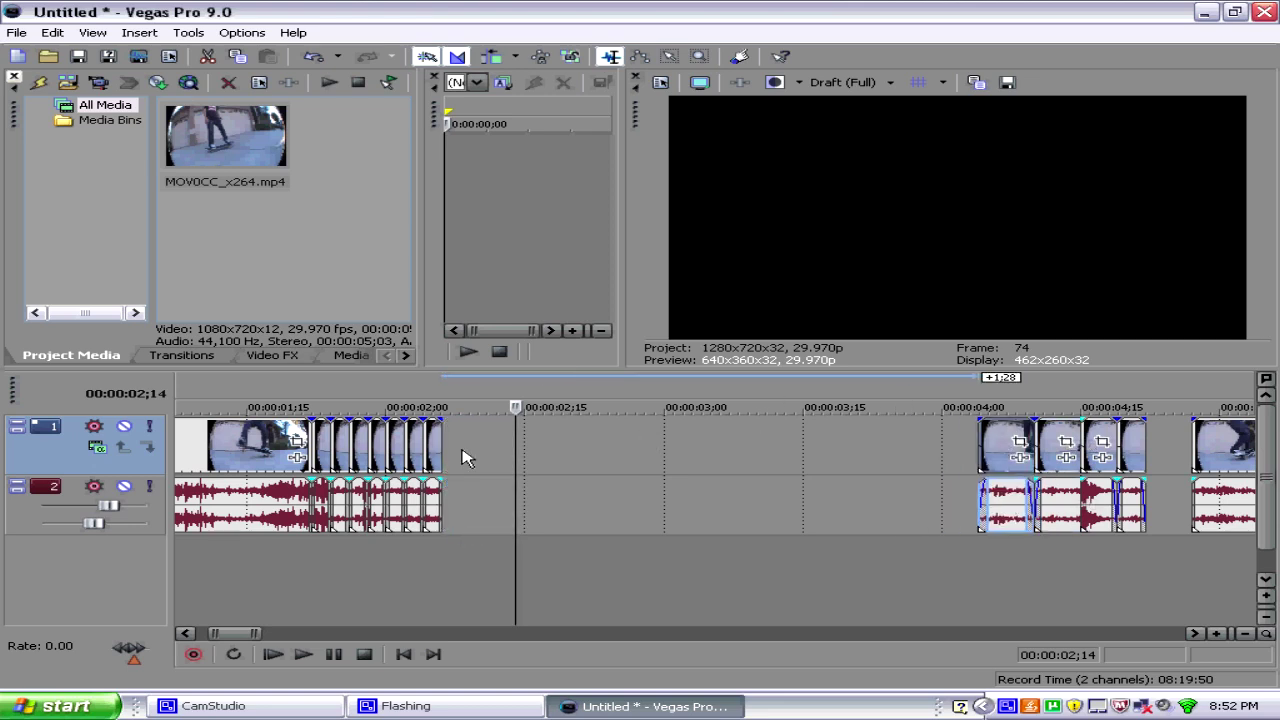
pyautogui.moveTo(438, 447)
pyautogui.mouseDown()
pyautogui.moveTo(657, 428)
pyautogui.moveTo(935, 430)
pyautogui.mouseUp()
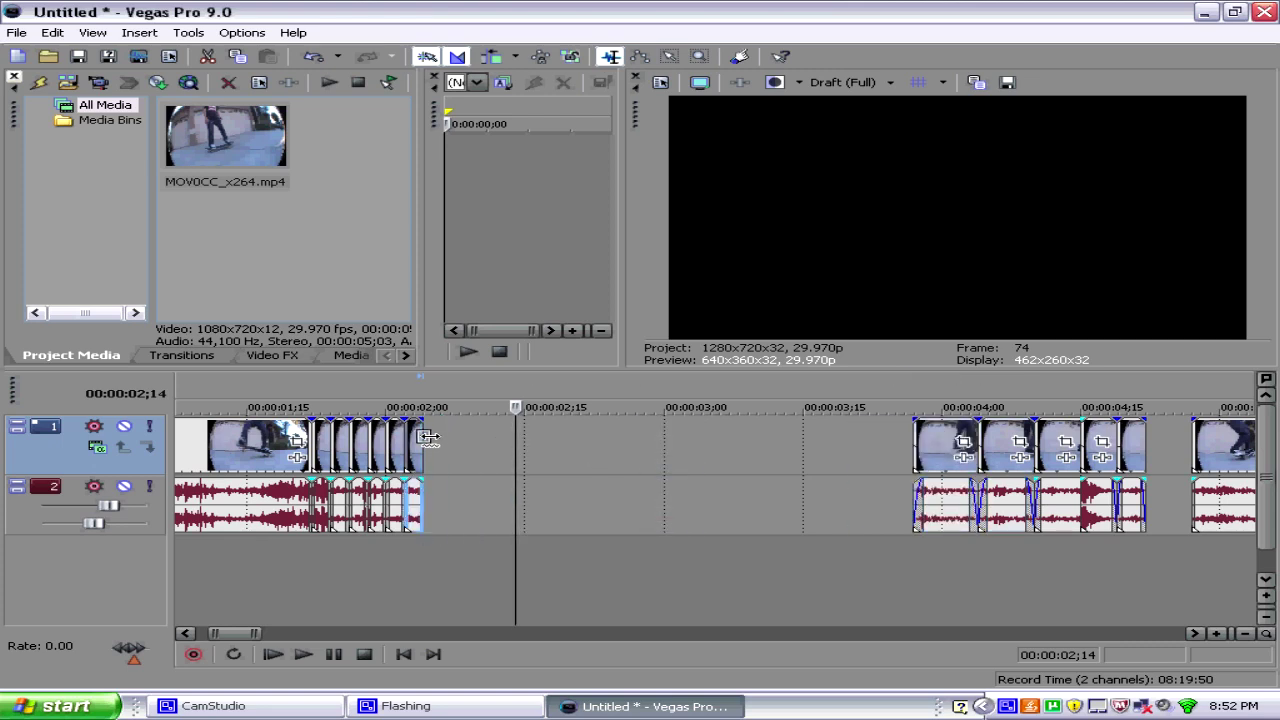
pyautogui.moveTo(424, 447); pyautogui.dragTo(872, 457)
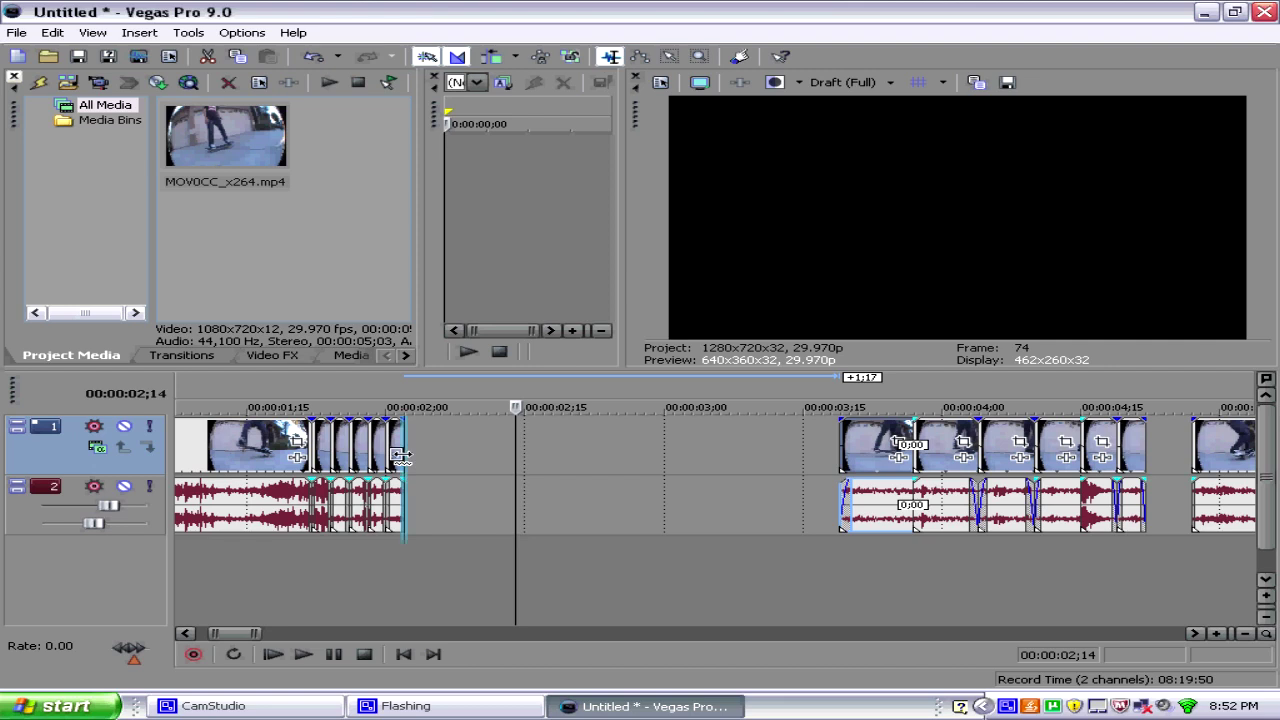
pyautogui.moveTo(400, 456); pyautogui.dragTo(753, 447)
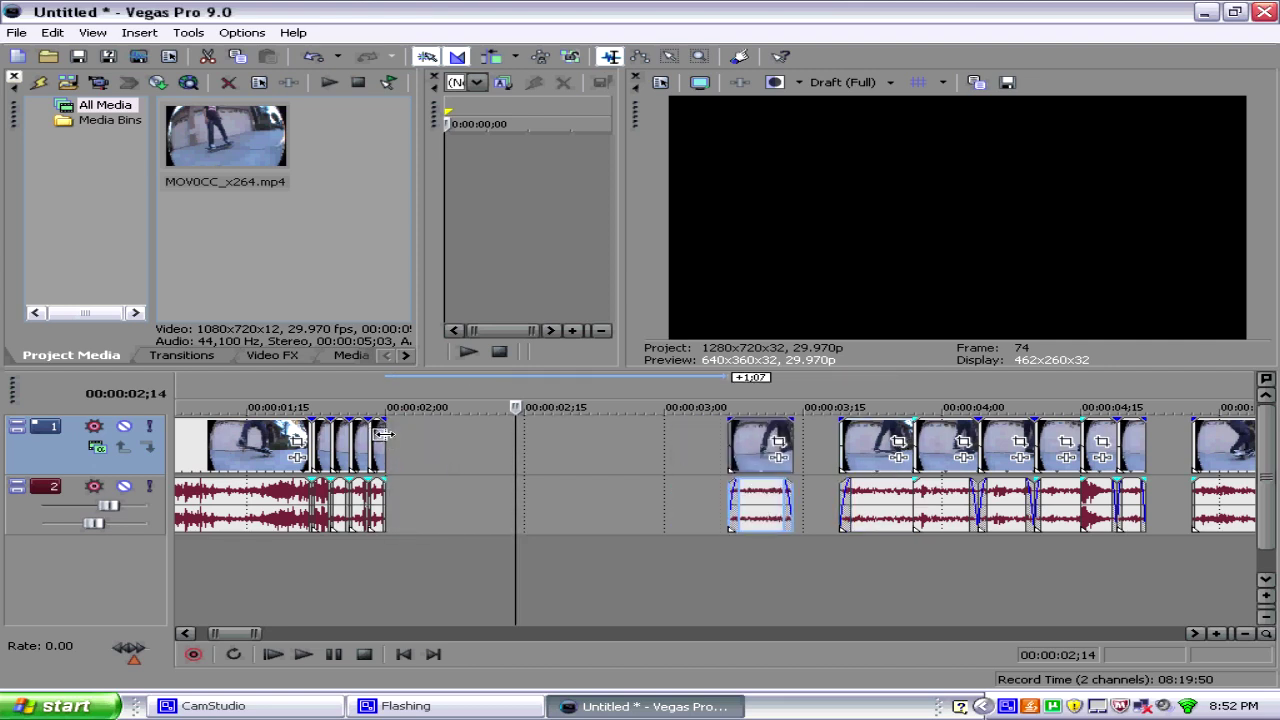
pyautogui.moveTo(384, 434); pyautogui.dragTo(669, 445)
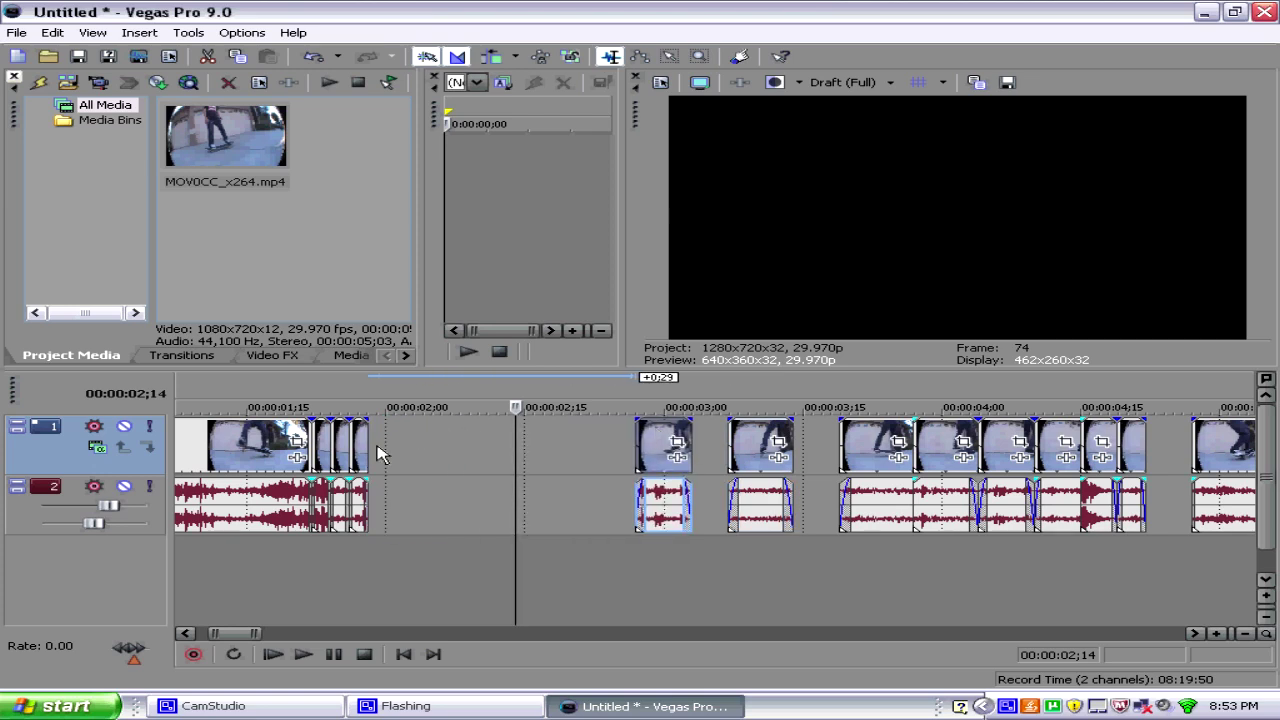
pyautogui.moveTo(368, 445); pyautogui.dragTo(583, 445)
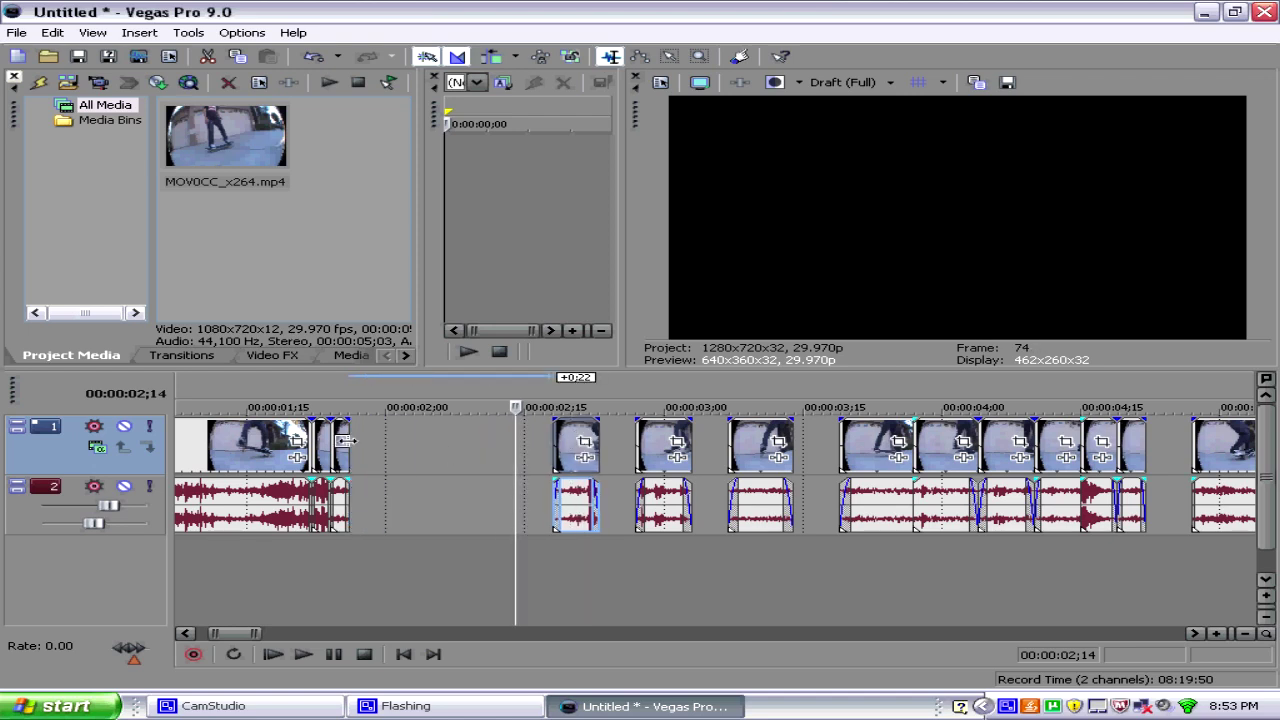
pyautogui.moveTo(346, 440); pyautogui.dragTo(530, 432)
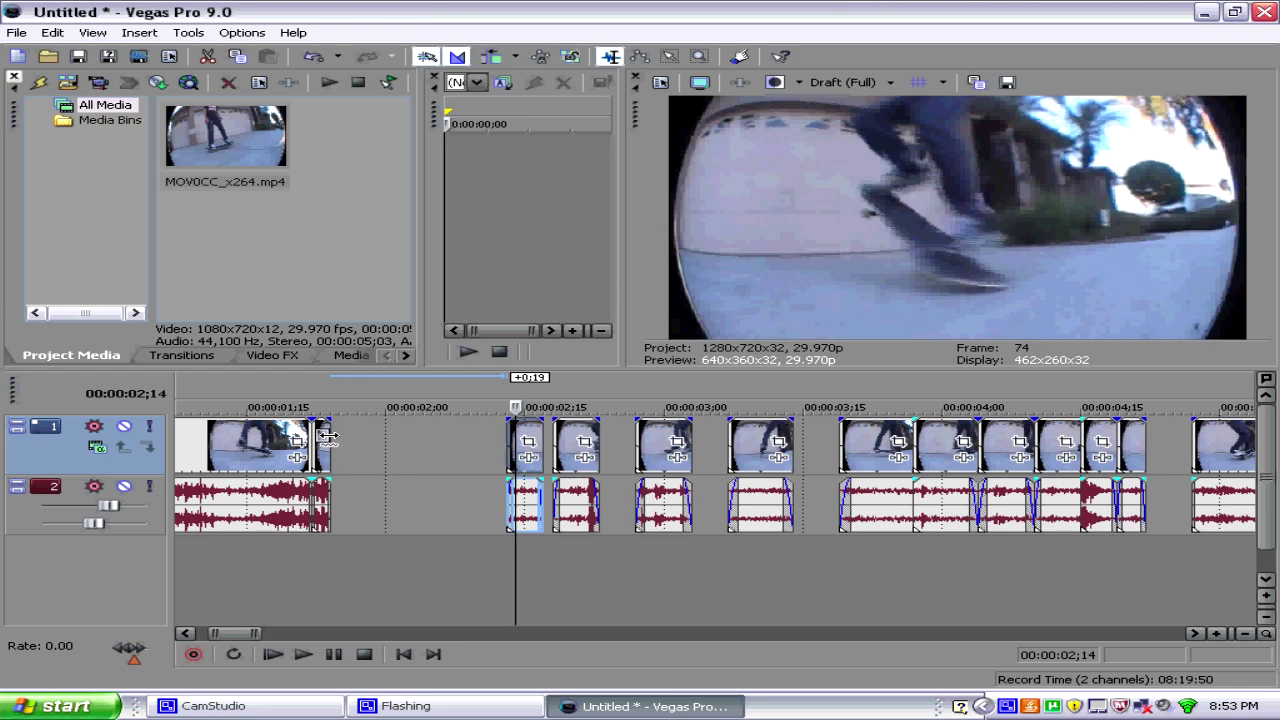
pyautogui.moveTo(326, 437); pyautogui.dragTo(340, 437)
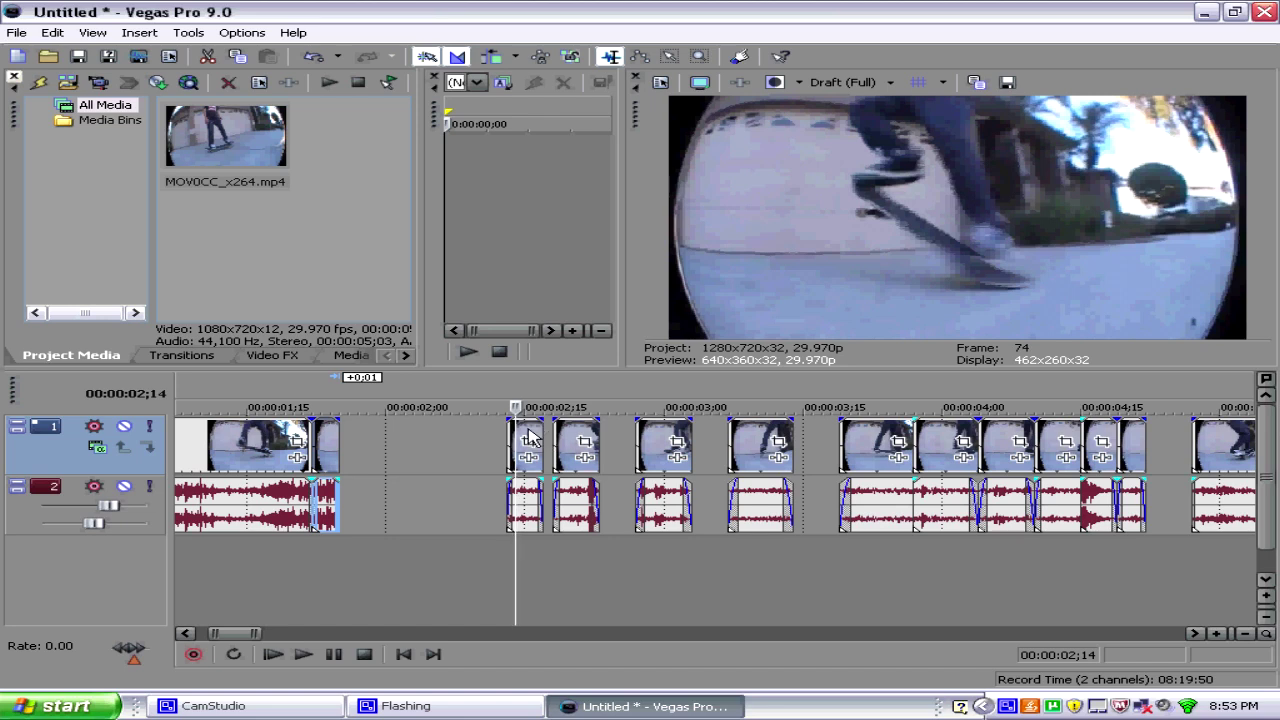
# - Bring the first stretched events back beside the opening clip with one-frame crossfade overlaps
pyautogui.moveTo(530, 437); pyautogui.dragTo(372, 437)
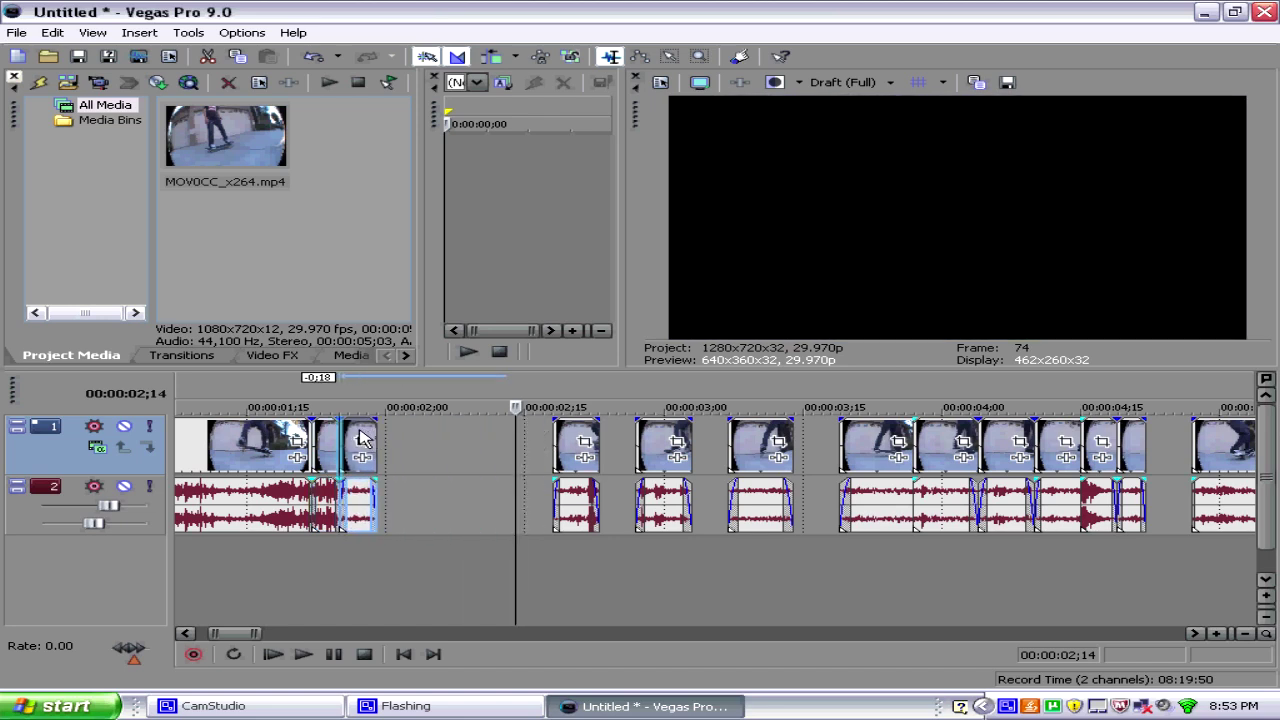
pyautogui.moveTo(362, 437); pyautogui.dragTo(352, 437)
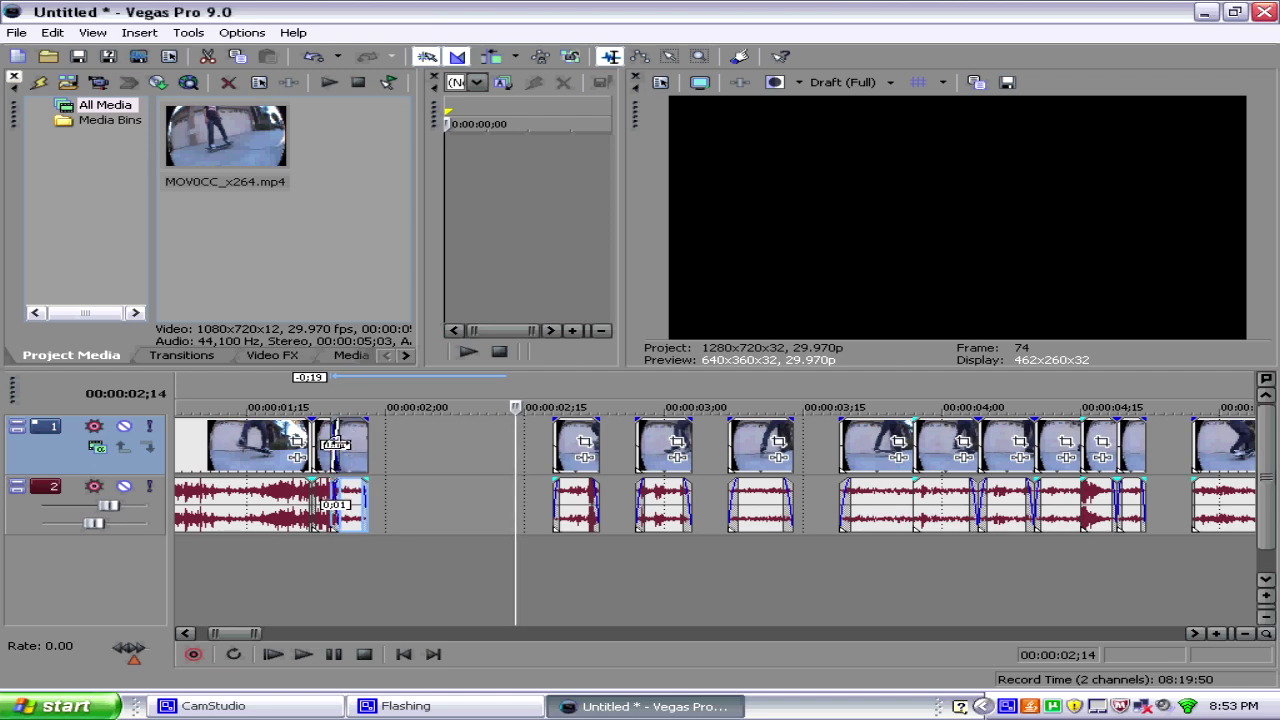
pyautogui.moveTo(578, 440); pyautogui.dragTo(384, 440)
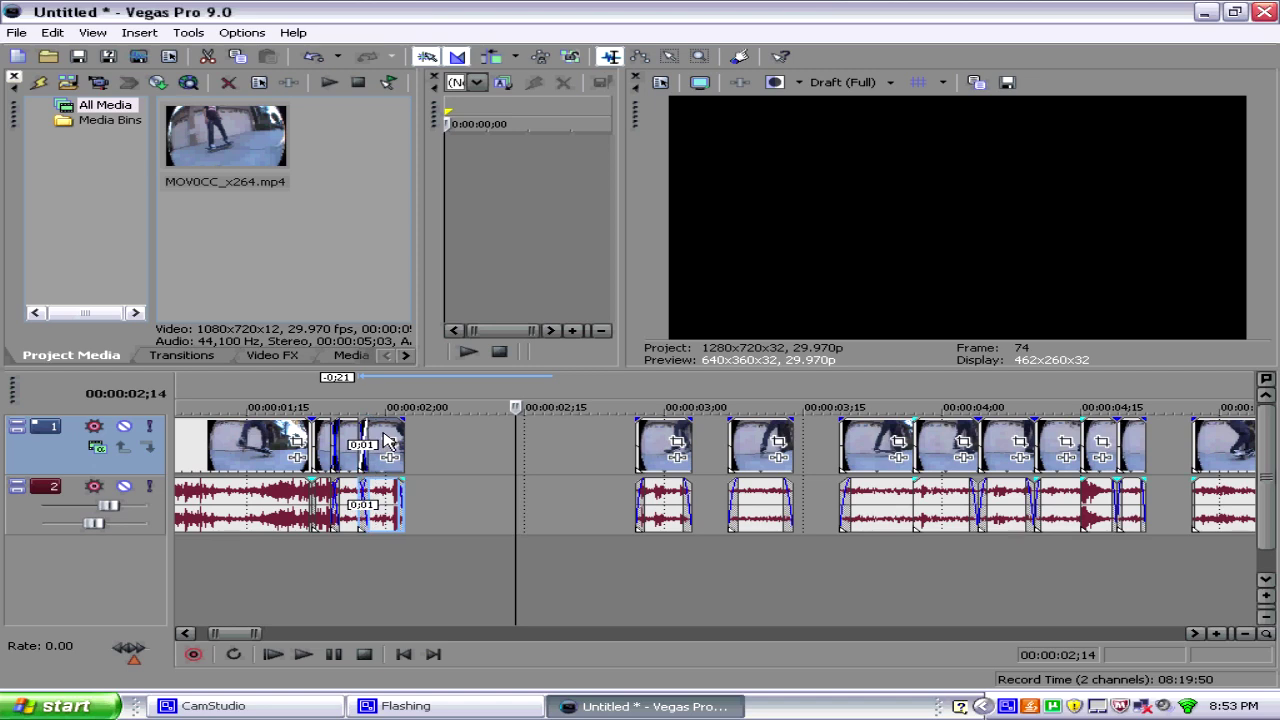
pyautogui.moveTo(656, 440); pyautogui.dragTo(573, 440)
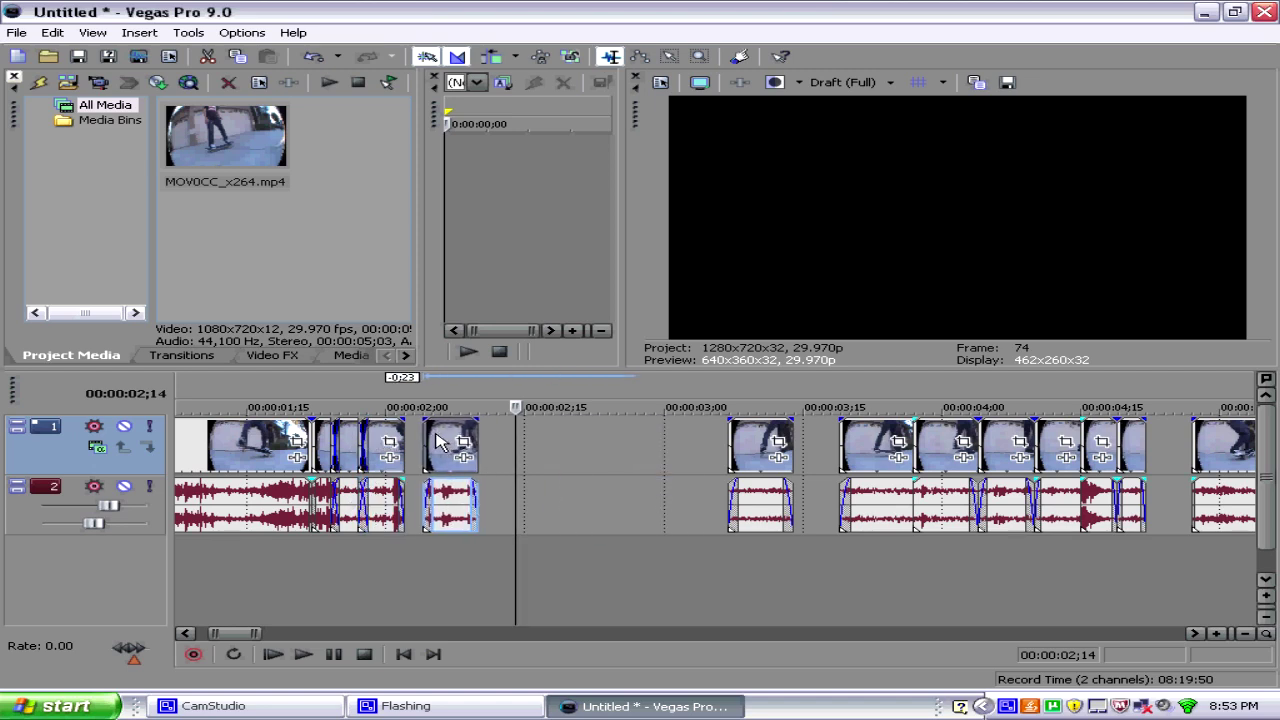
pyautogui.moveTo(436, 442); pyautogui.dragTo(410, 440)
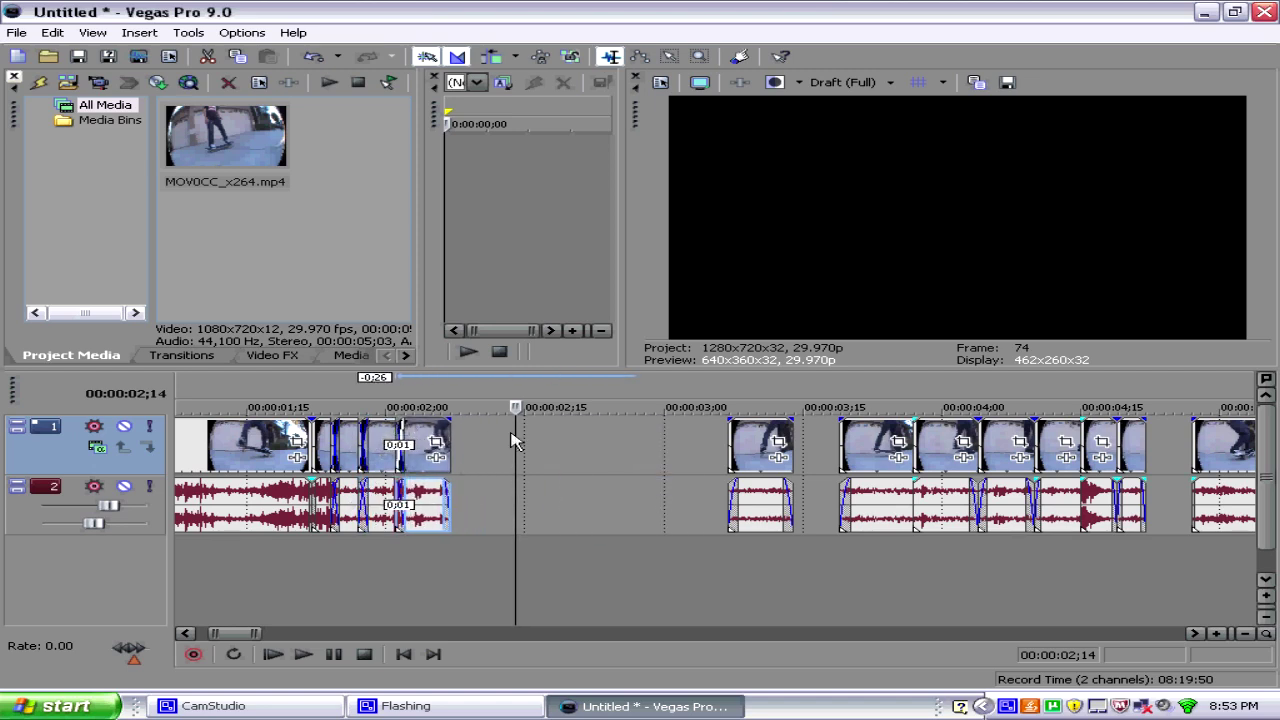
pyautogui.moveTo(739, 445); pyautogui.dragTo(458, 443)
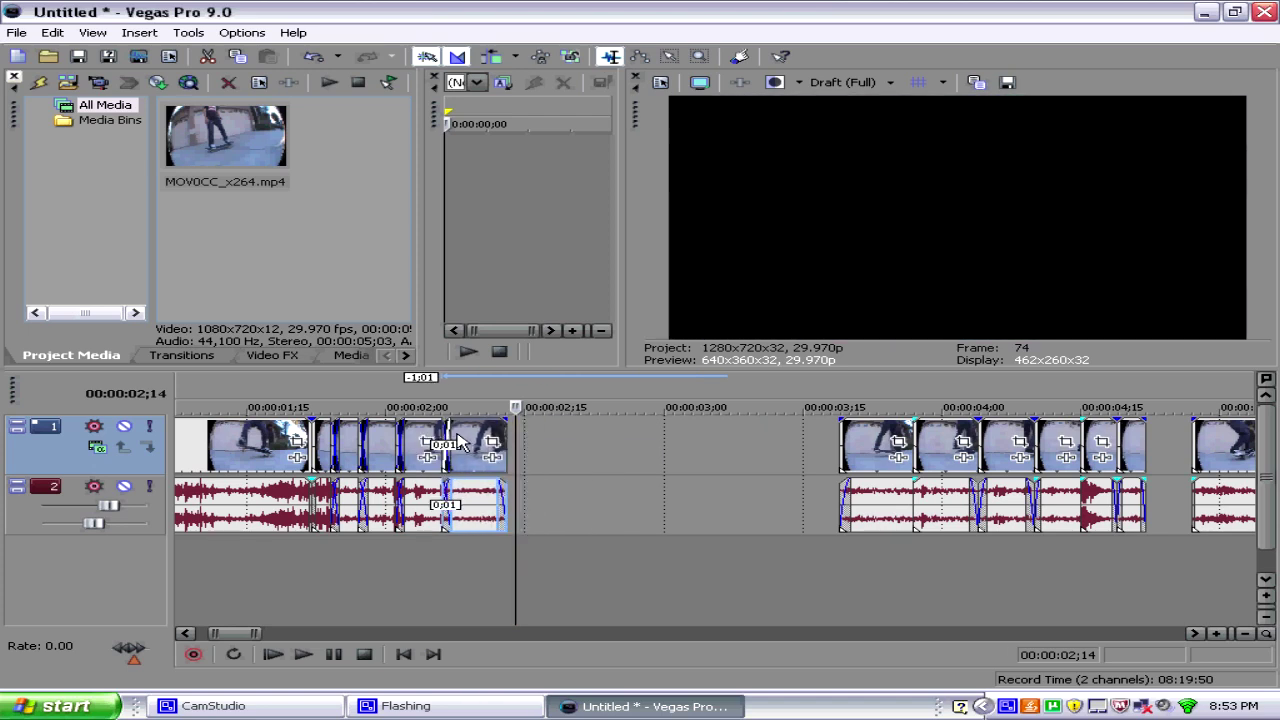
# - Line up the remaining stretched events with overlaps and pull the rest of the clip toward 00:00:03;15
pyautogui.moveTo(870, 443); pyautogui.dragTo(522, 445)
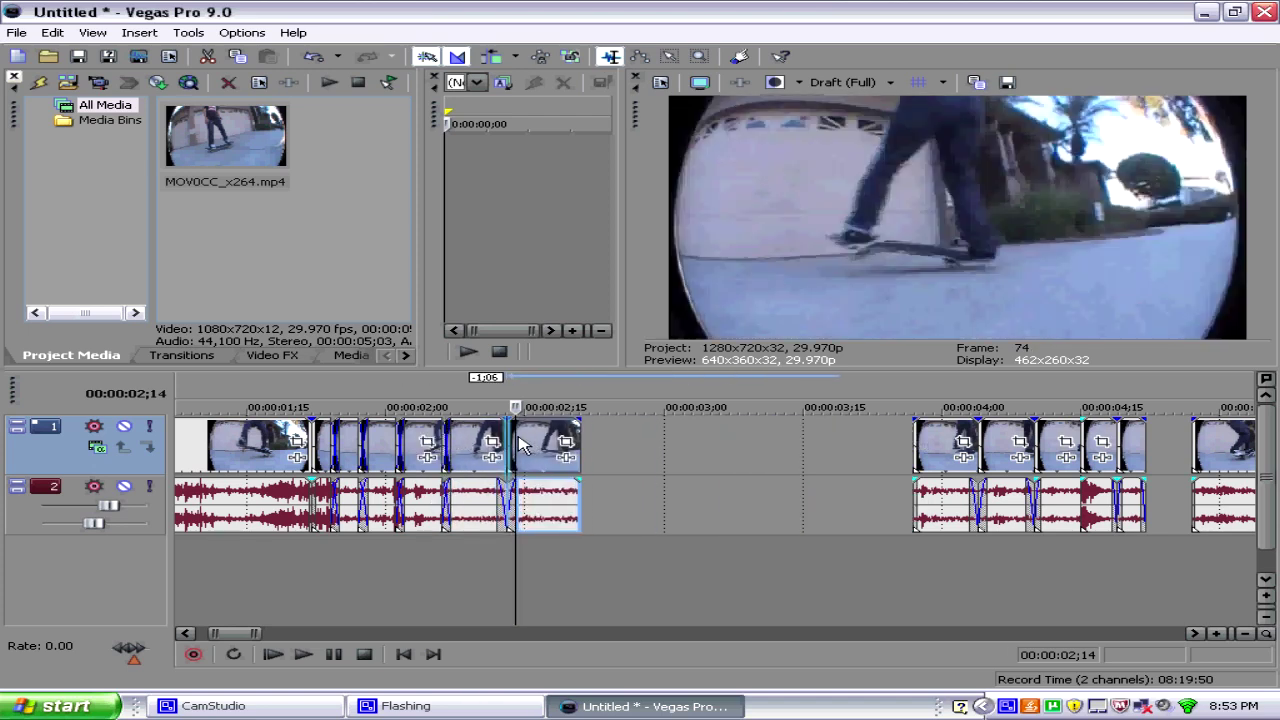
pyautogui.moveTo(935, 440); pyautogui.dragTo(579, 423)
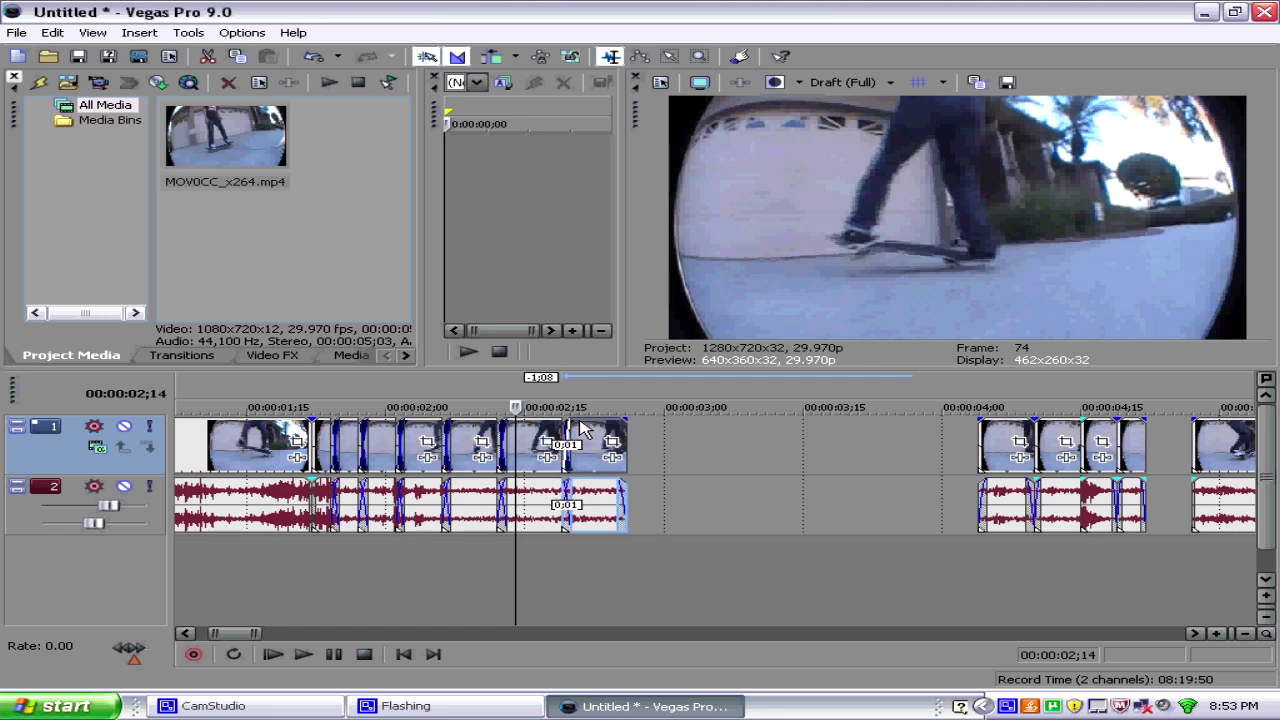
pyautogui.moveTo(1010, 448); pyautogui.dragTo(632, 440)
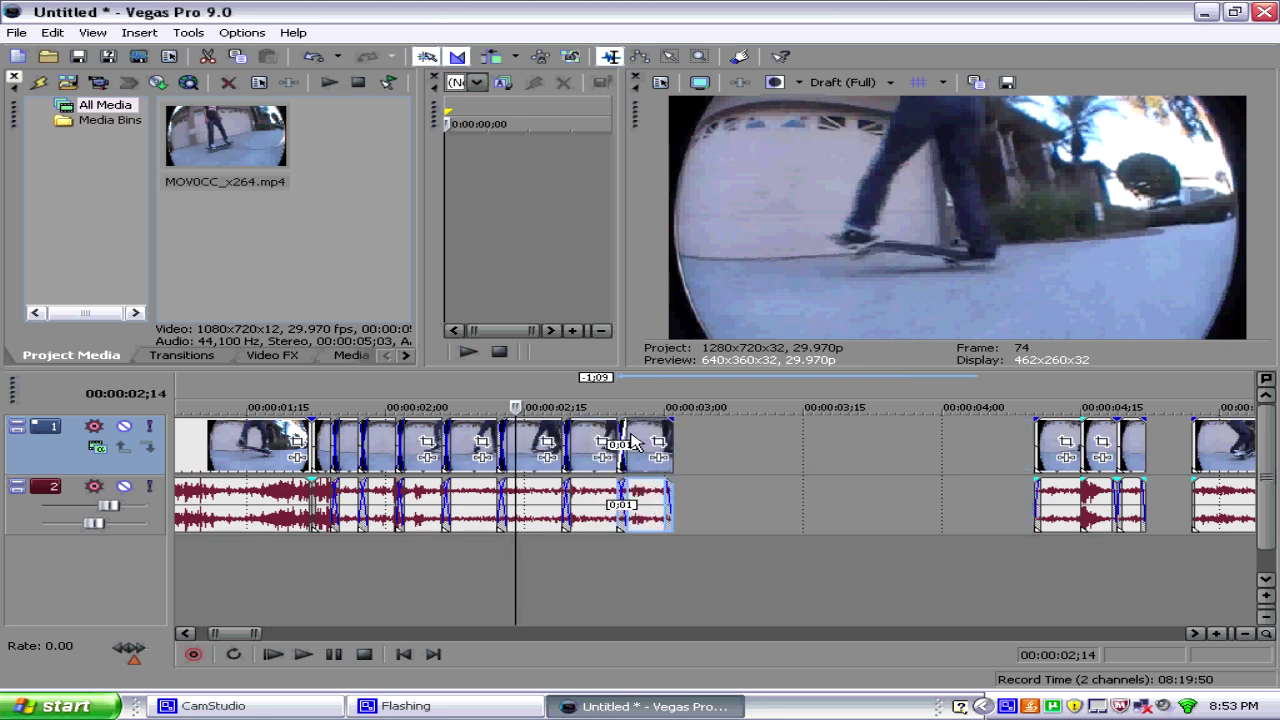
pyautogui.moveTo(1050, 435)
pyautogui.mouseDown()
pyautogui.moveTo(680, 430)
pyautogui.moveTo(1070, 438)
pyautogui.moveTo(725, 425)
pyautogui.mouseUp()
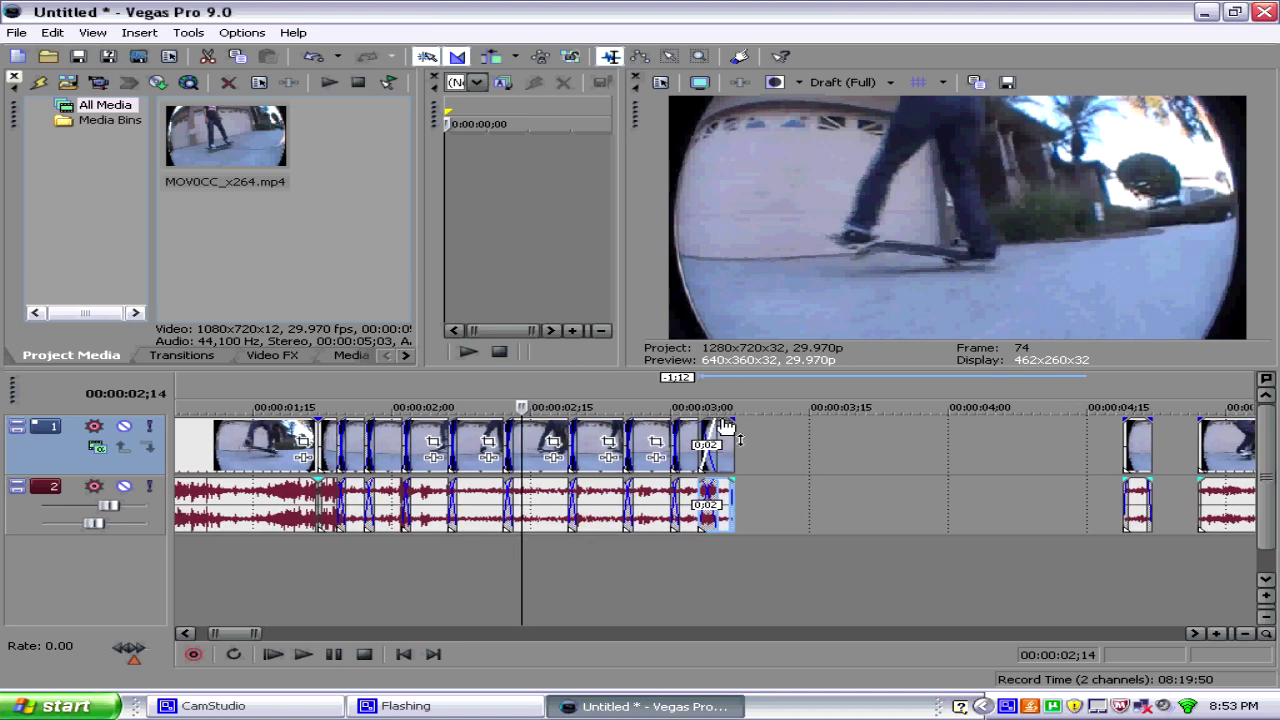
pyautogui.moveTo(725, 425); pyautogui.dragTo(738, 436)
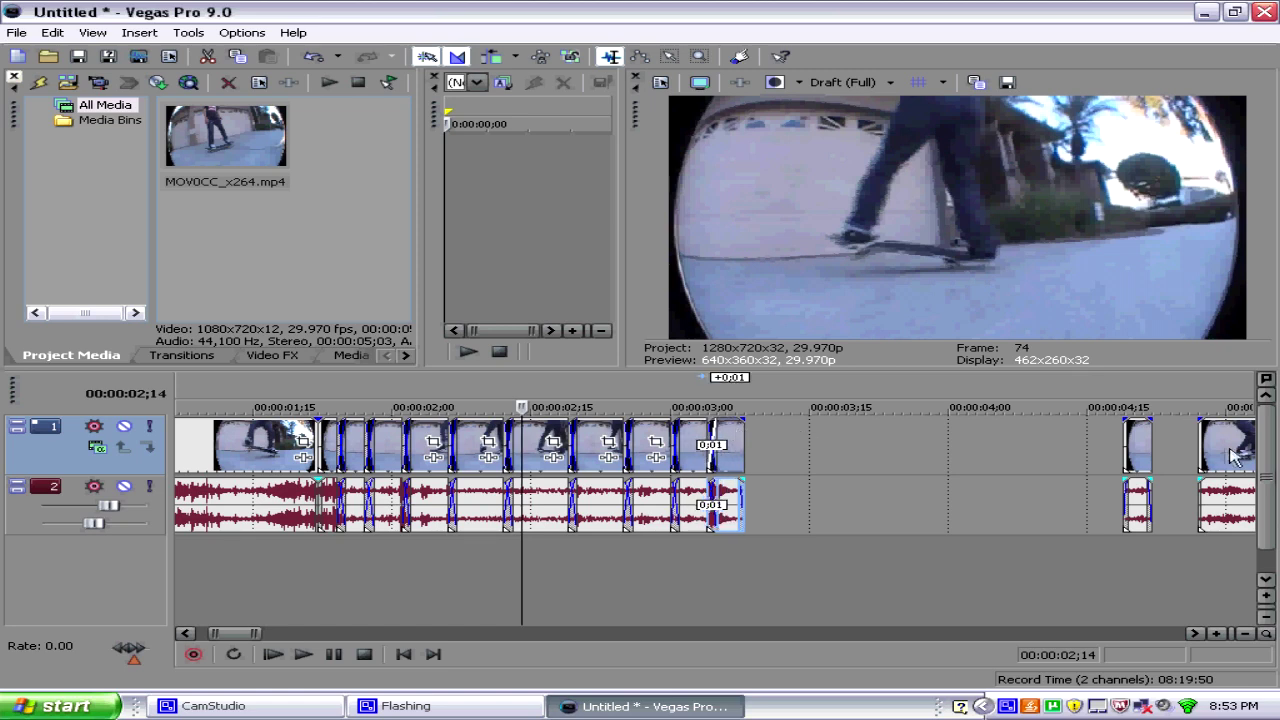
pyautogui.moveTo(1135, 435); pyautogui.dragTo(752, 430)
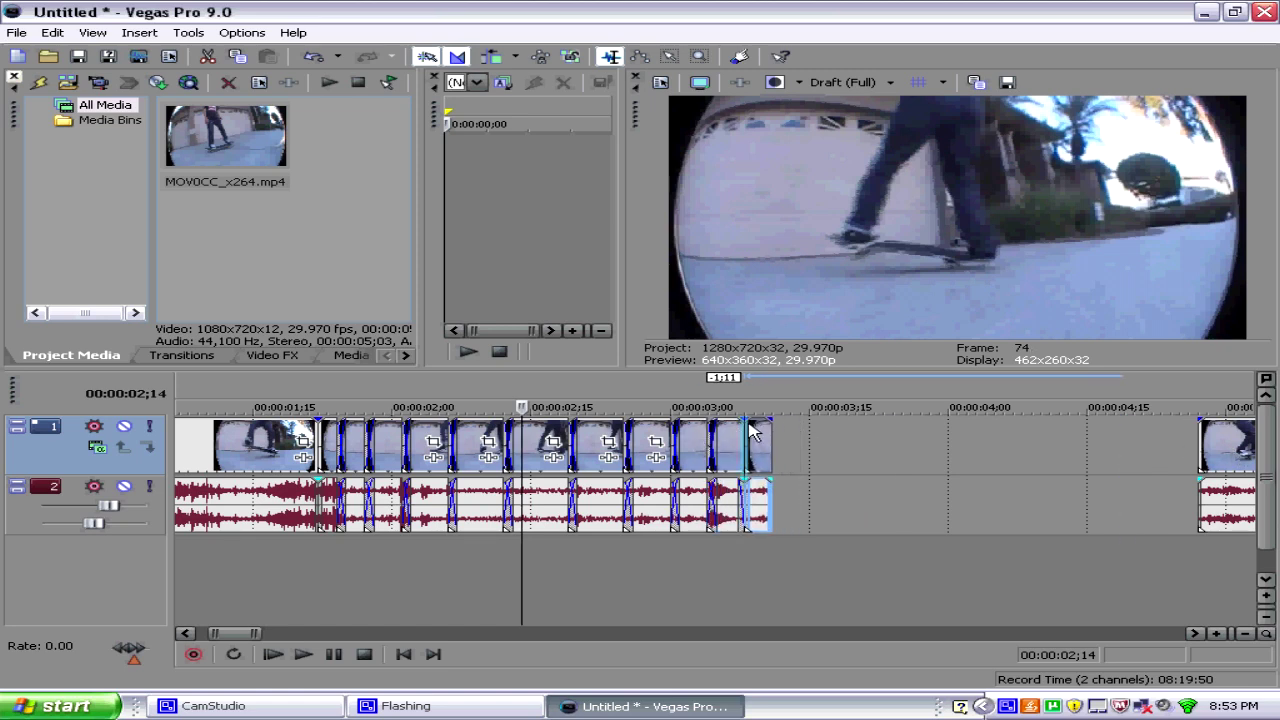
pyautogui.moveTo(752, 430); pyautogui.dragTo(743, 432)
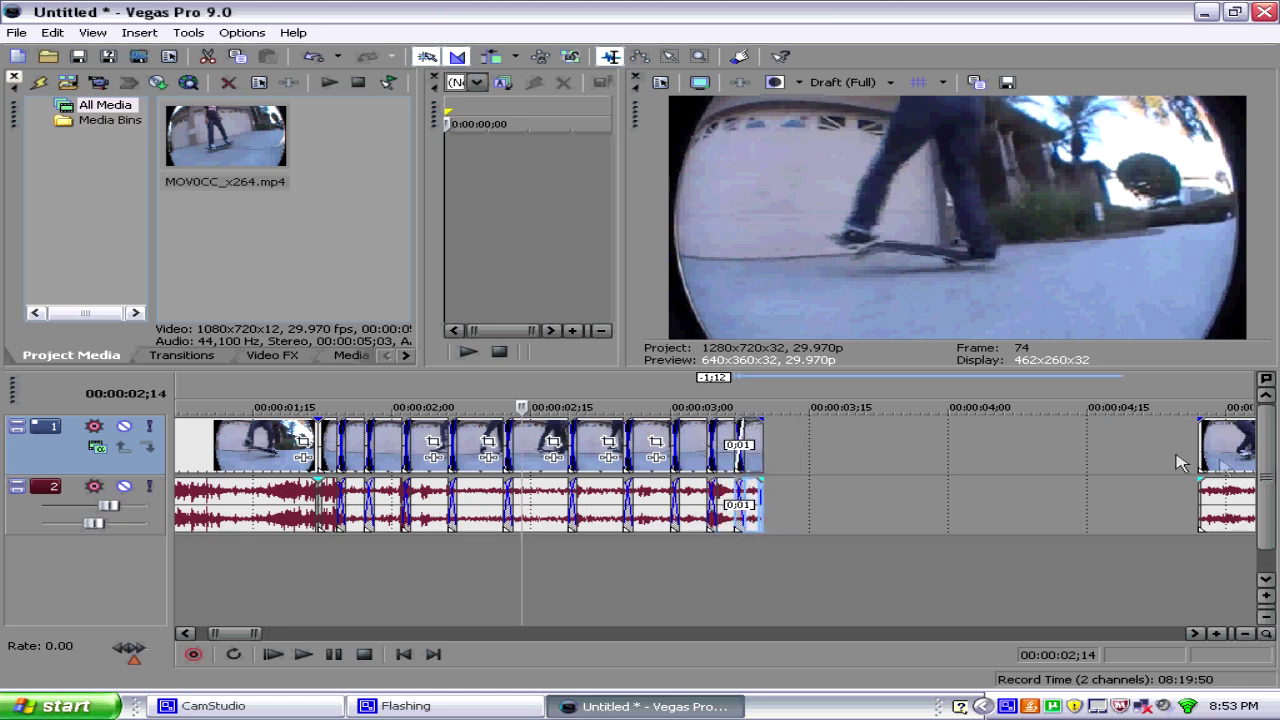
pyautogui.moveTo(1240, 447); pyautogui.dragTo(805, 455)
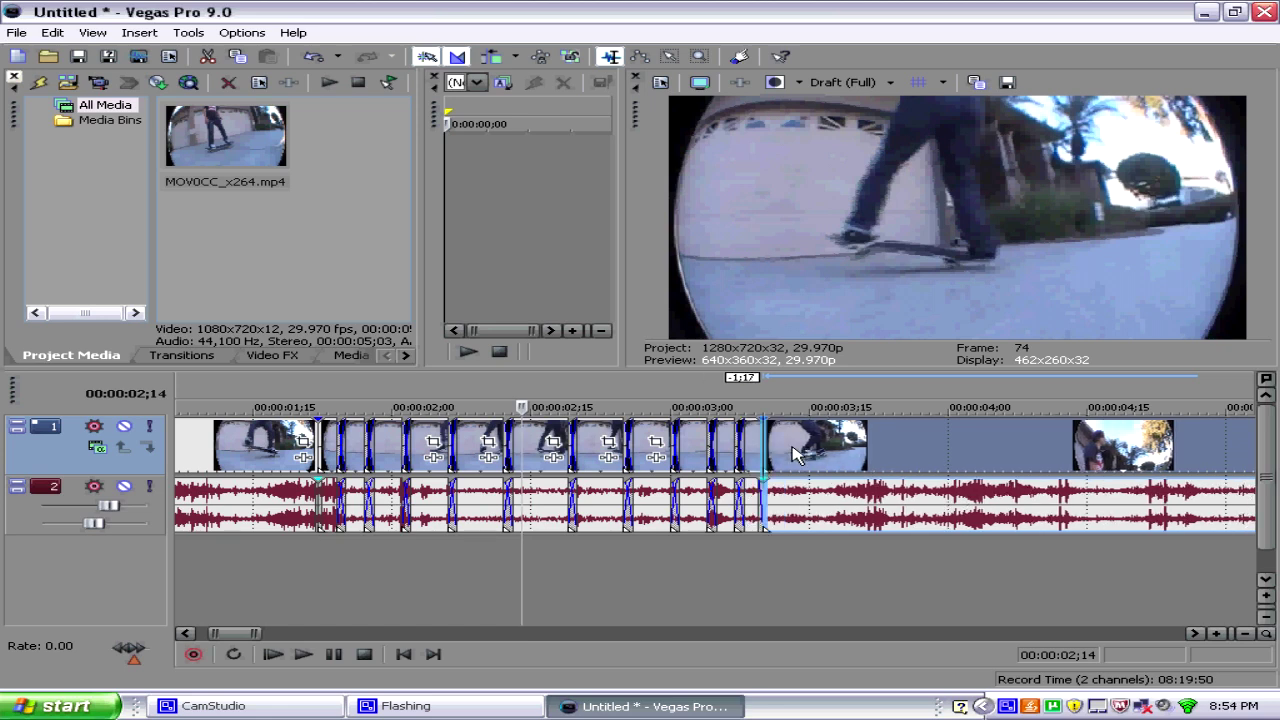
# - Overlap the remaining clip onto the last slowed event by one frame, removing the gap
pyautogui.moveTo(797, 455); pyautogui.dragTo(805, 452)
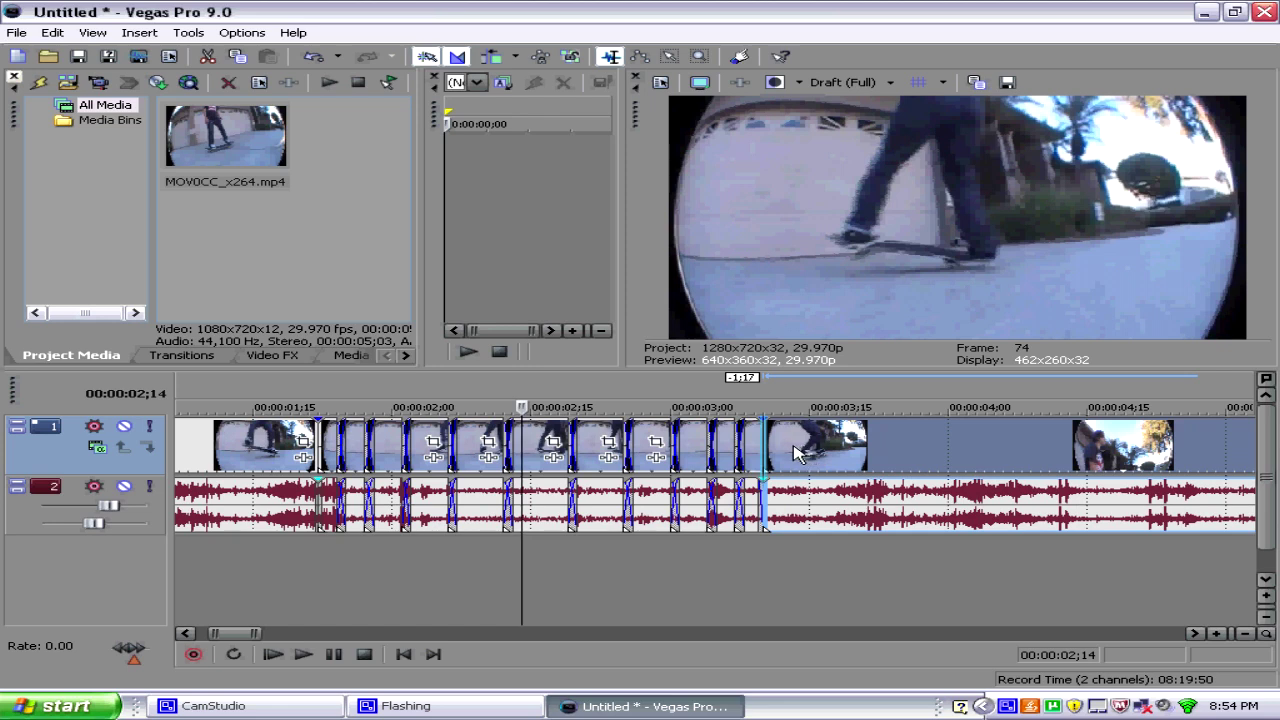
pyautogui.moveTo(791, 448); pyautogui.dragTo(945, 452)
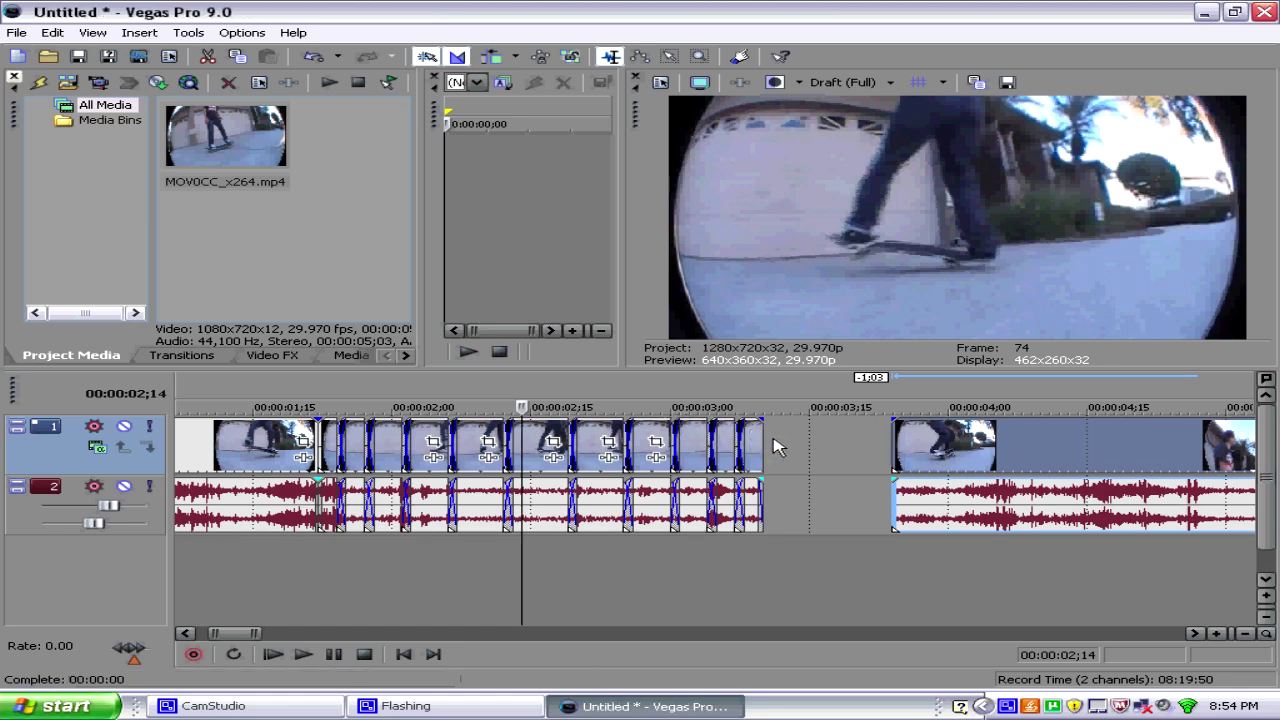
pyautogui.moveTo(750, 450); pyautogui.dragTo(758, 455)
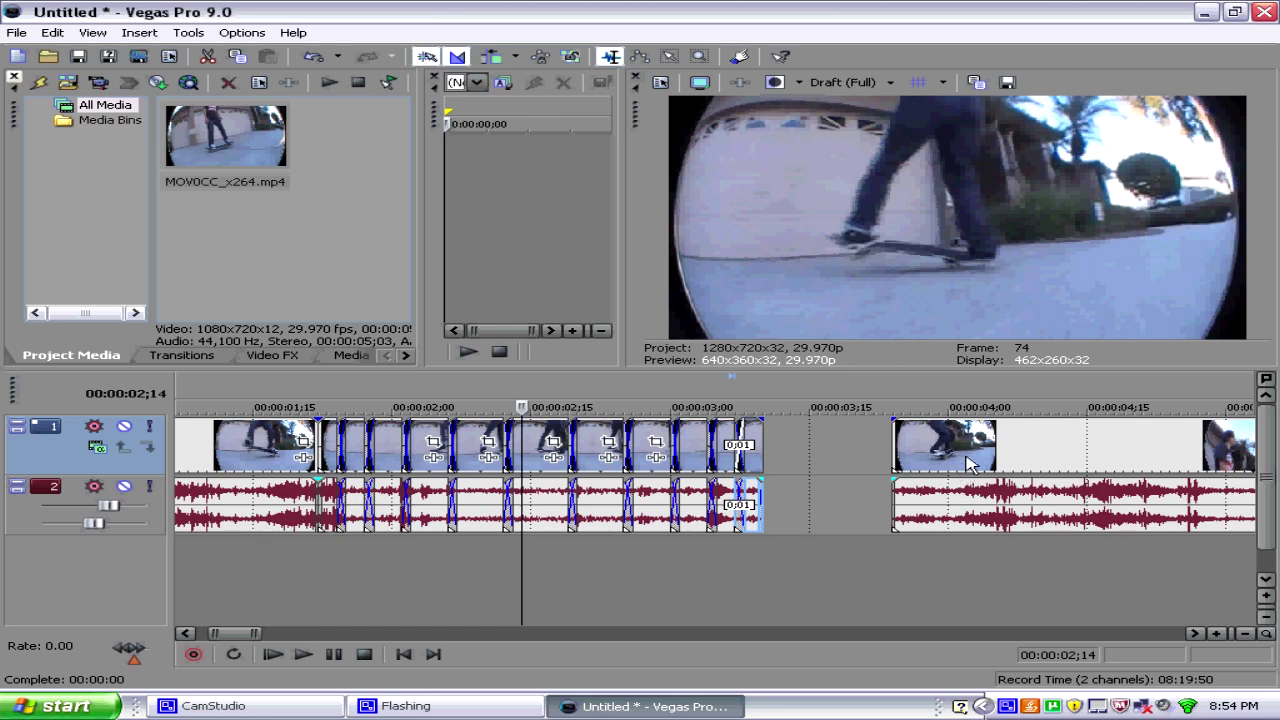
pyautogui.moveTo(965, 465); pyautogui.dragTo(826, 466)
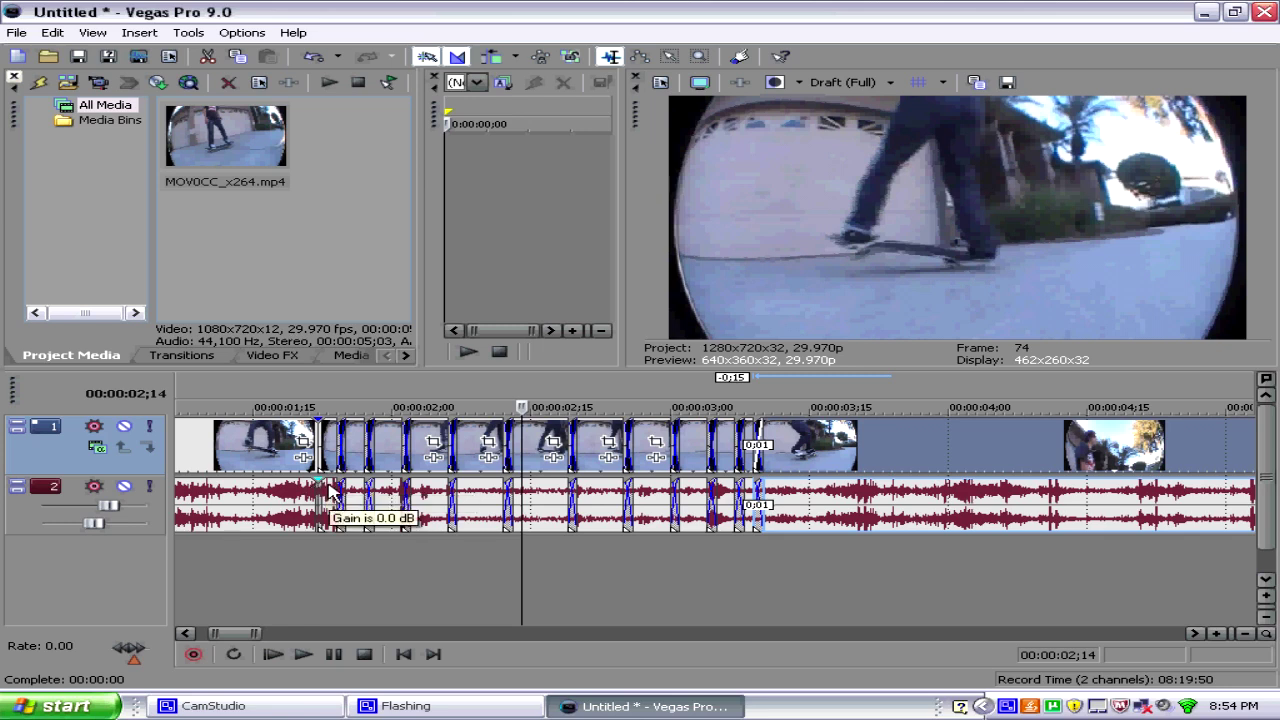
# - Move the first split audio events down onto a new third audio track
pyautogui.click(331, 493)
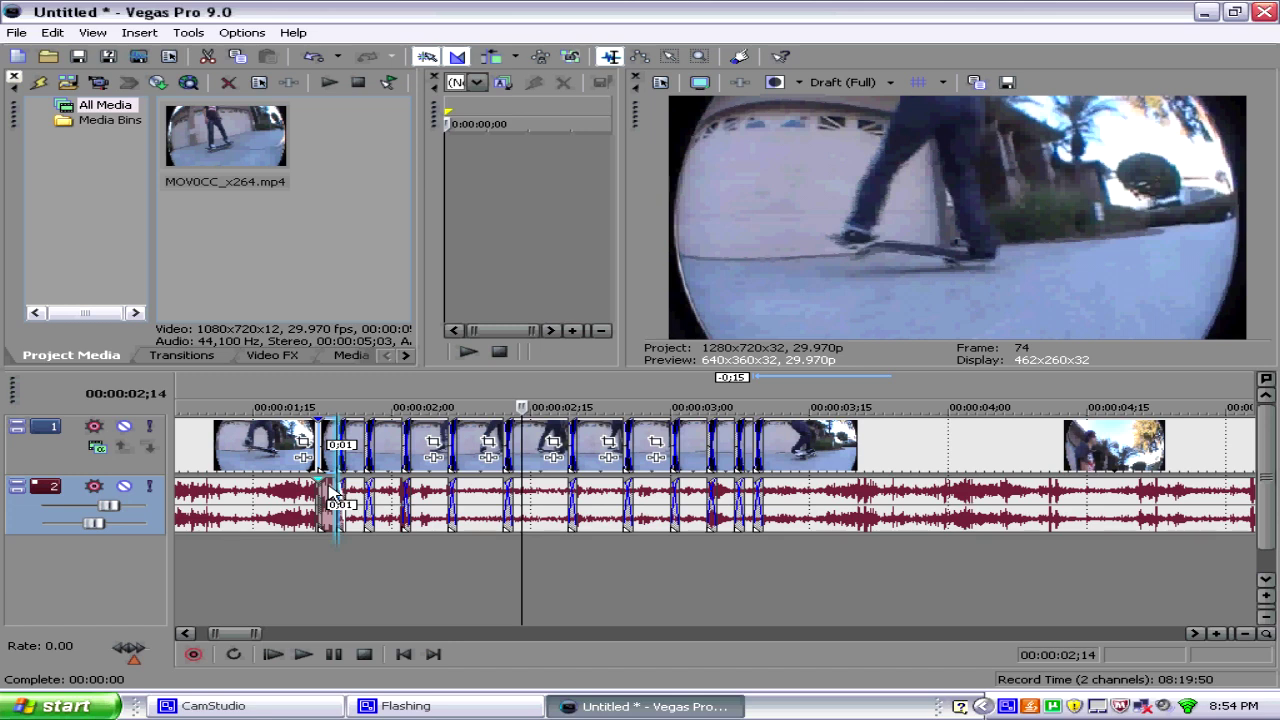
pyautogui.moveTo(336, 490); pyautogui.dragTo(326, 556)
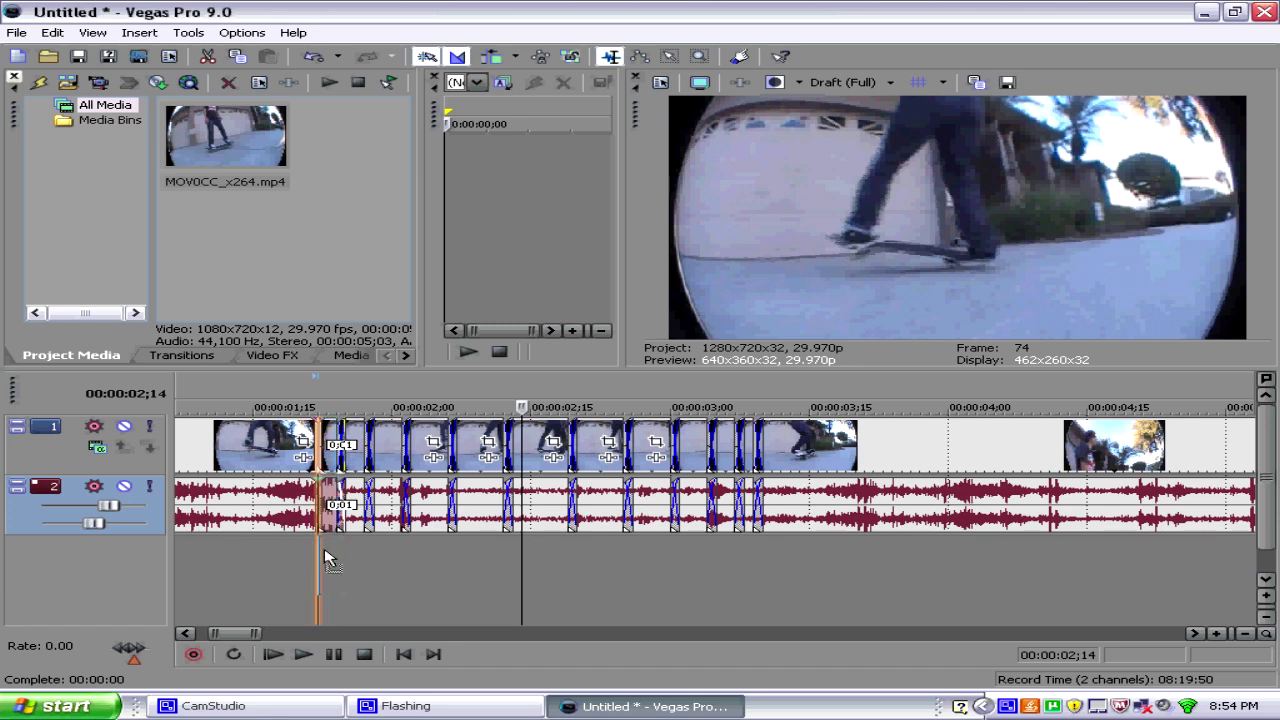
pyautogui.moveTo(331, 558); pyautogui.dragTo(318, 550)
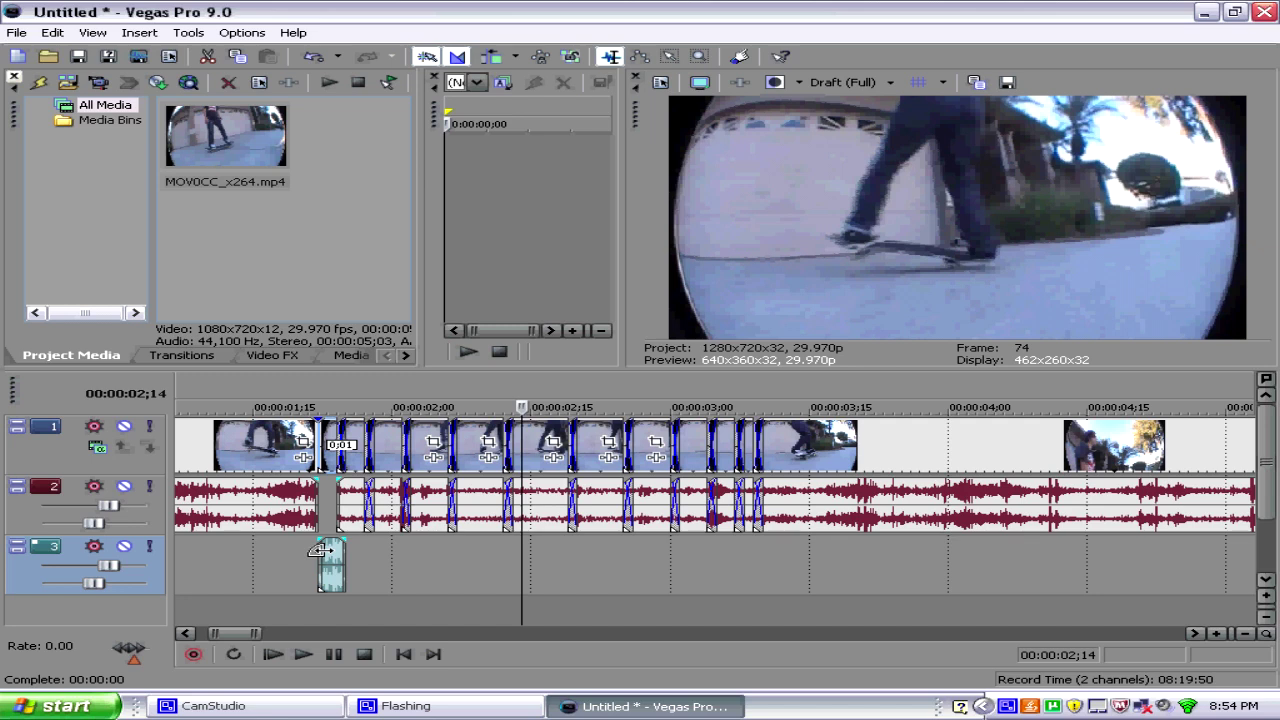
pyautogui.moveTo(318, 550); pyautogui.dragTo(362, 546)
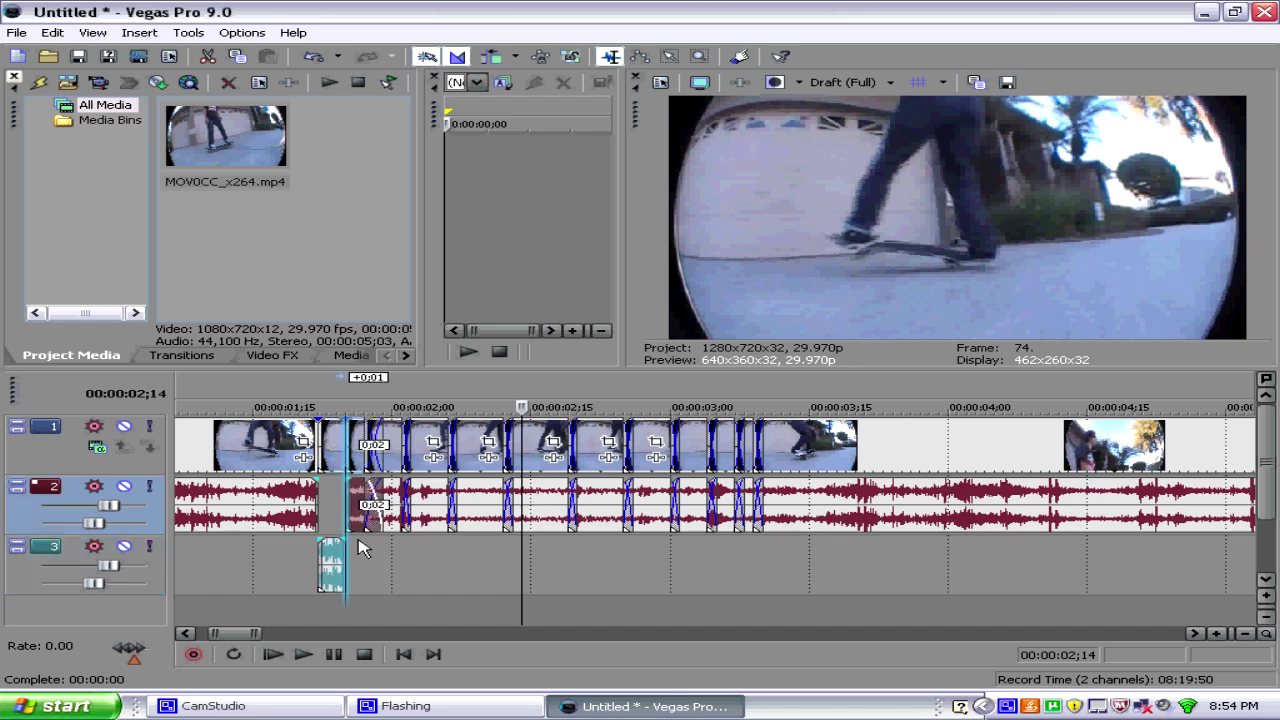
pyautogui.moveTo(362, 546); pyautogui.dragTo(387, 547)
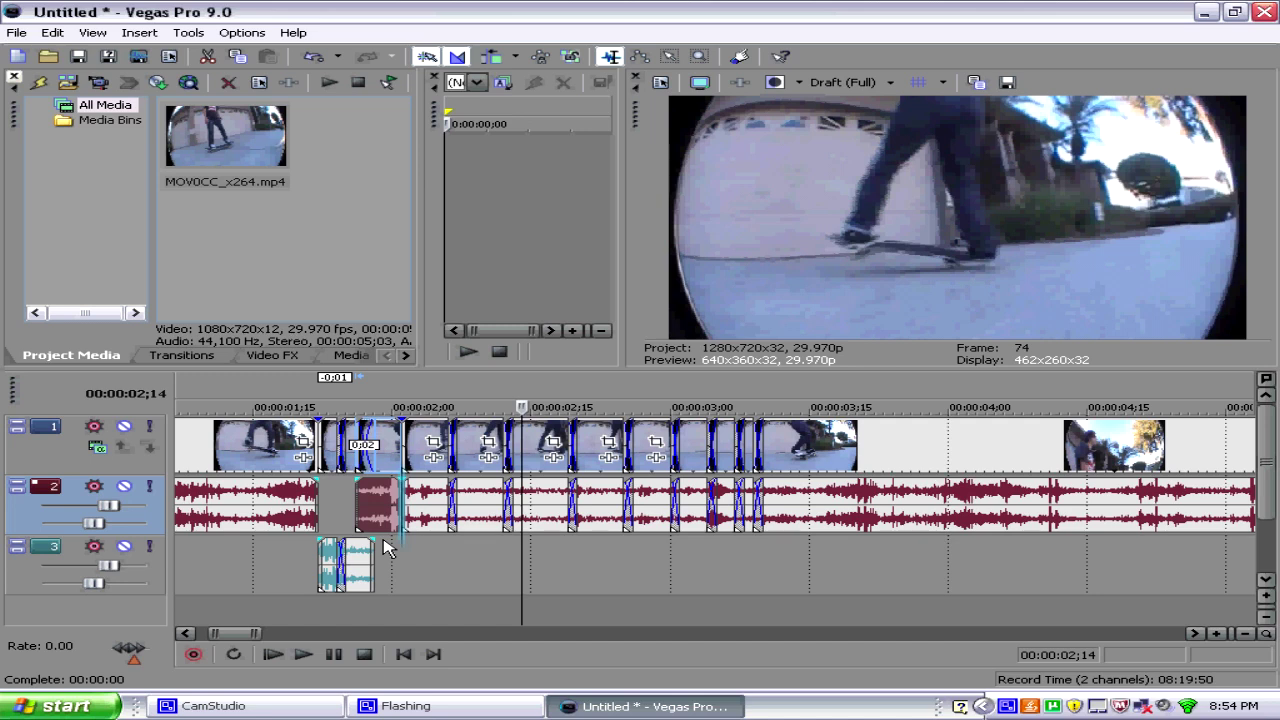
pyautogui.moveTo(387, 547); pyautogui.dragTo(428, 547)
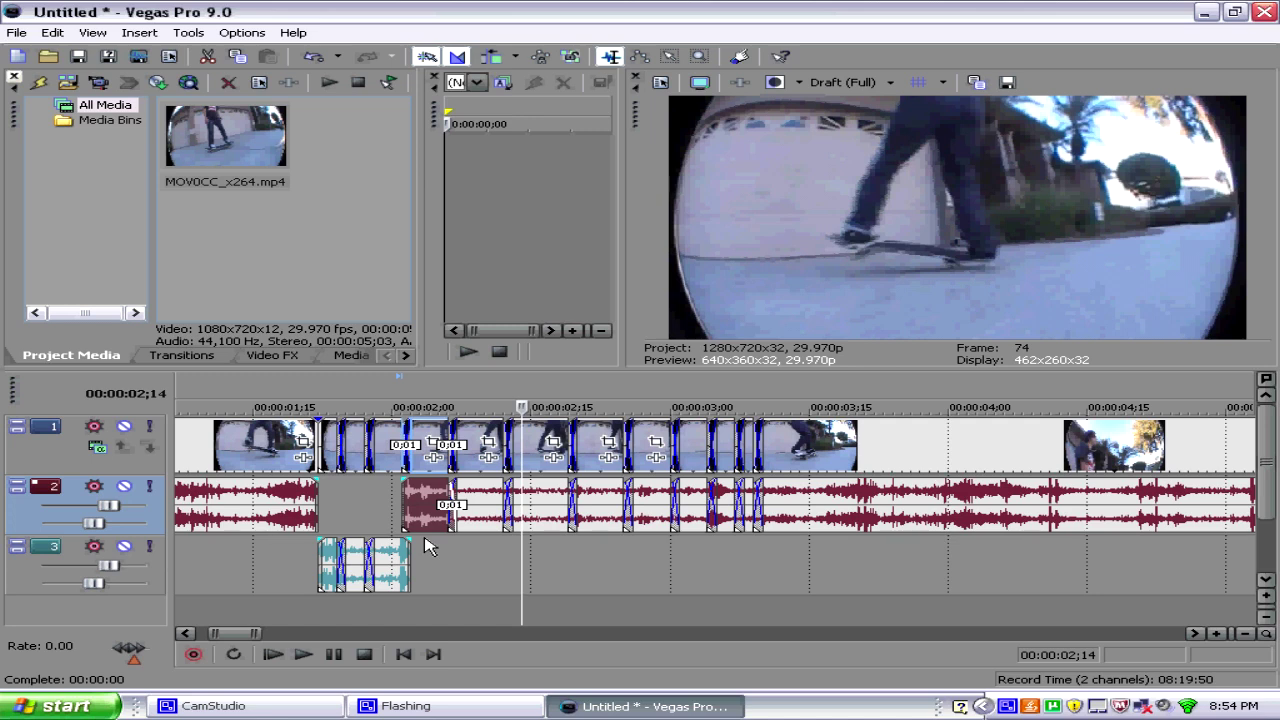
pyautogui.moveTo(428, 545); pyautogui.dragTo(478, 566)
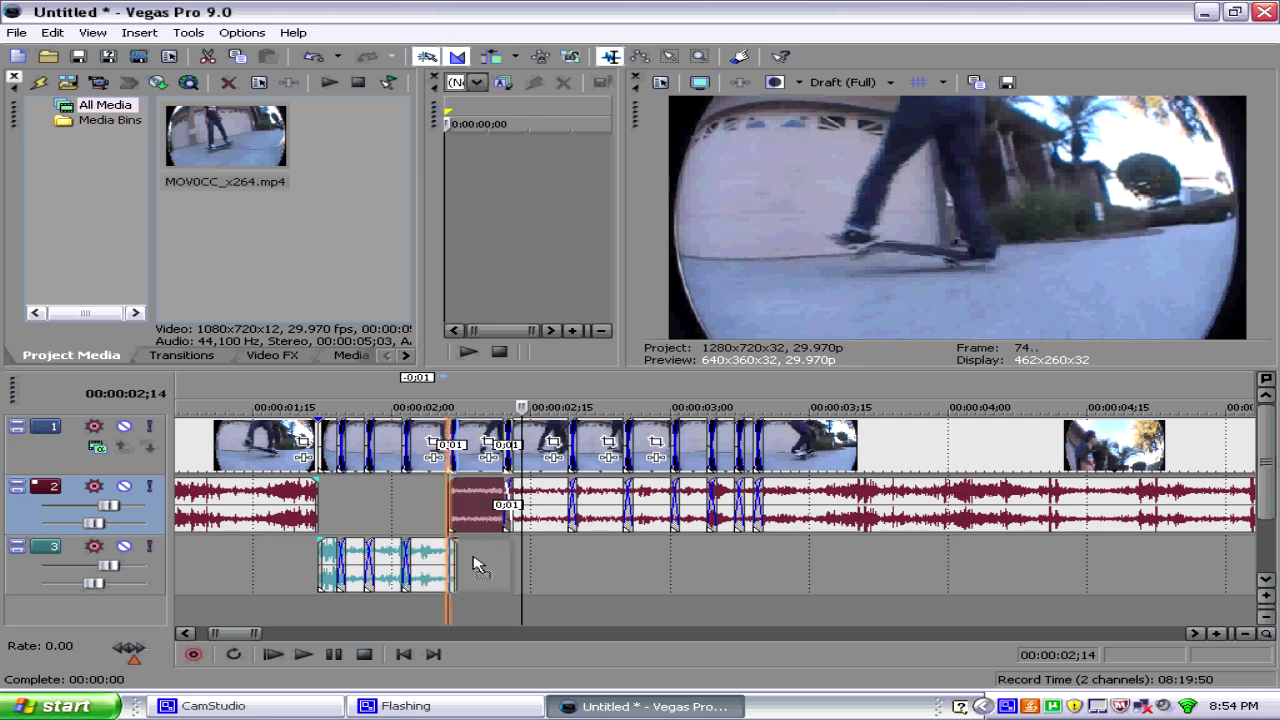
# - Move the remaining split audio pieces onto track 3, ending near 00:00:03;05
pyautogui.moveTo(478, 566); pyautogui.dragTo(535, 554)
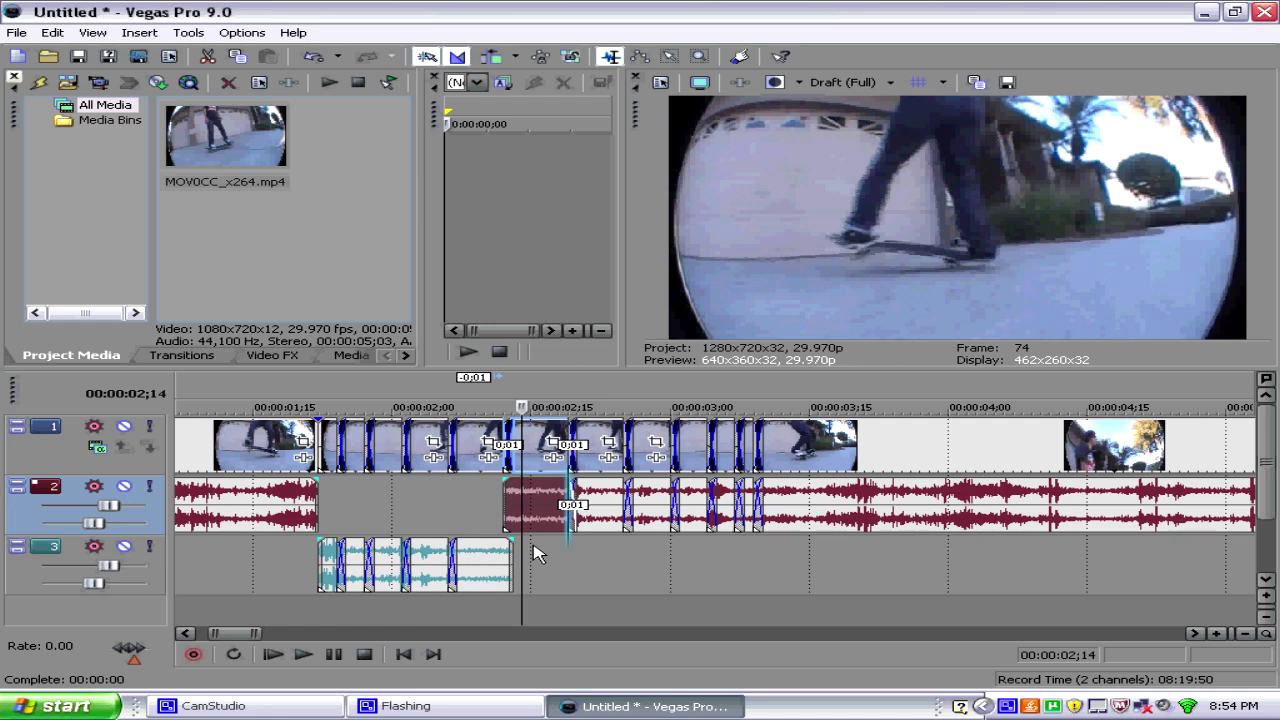
pyautogui.moveTo(535, 554); pyautogui.dragTo(610, 556)
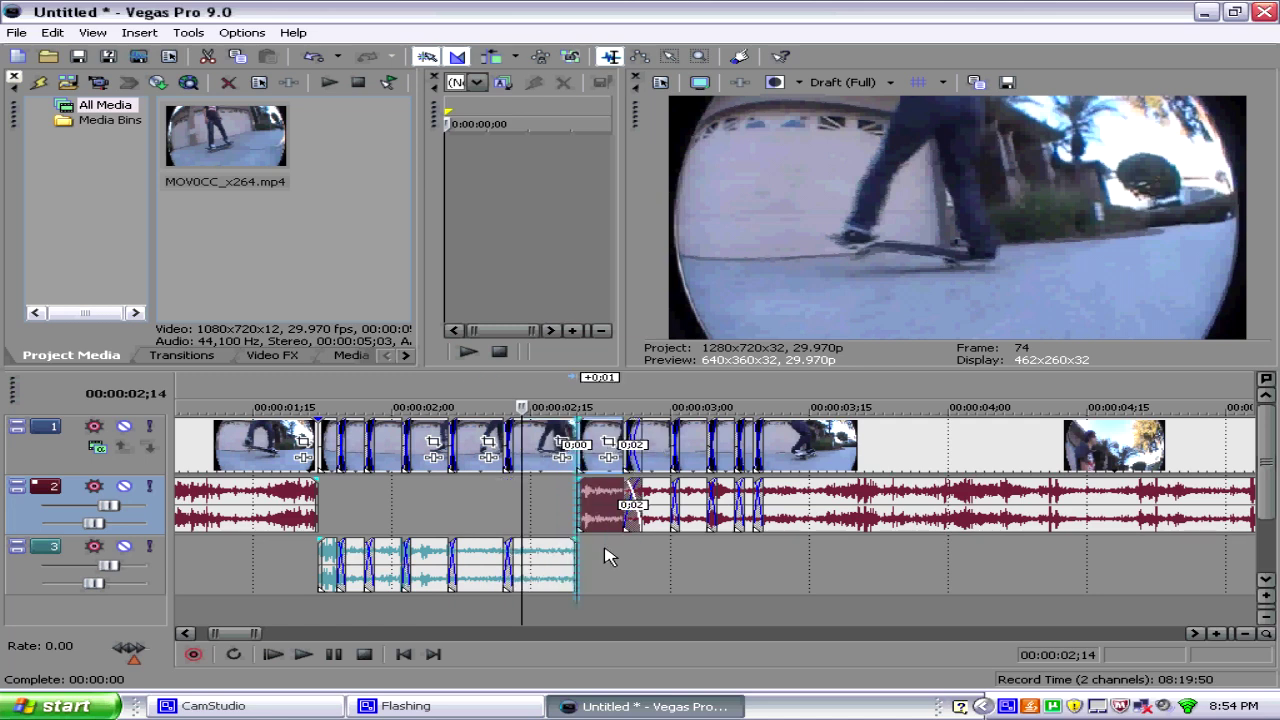
pyautogui.moveTo(610, 556); pyautogui.dragTo(643, 549)
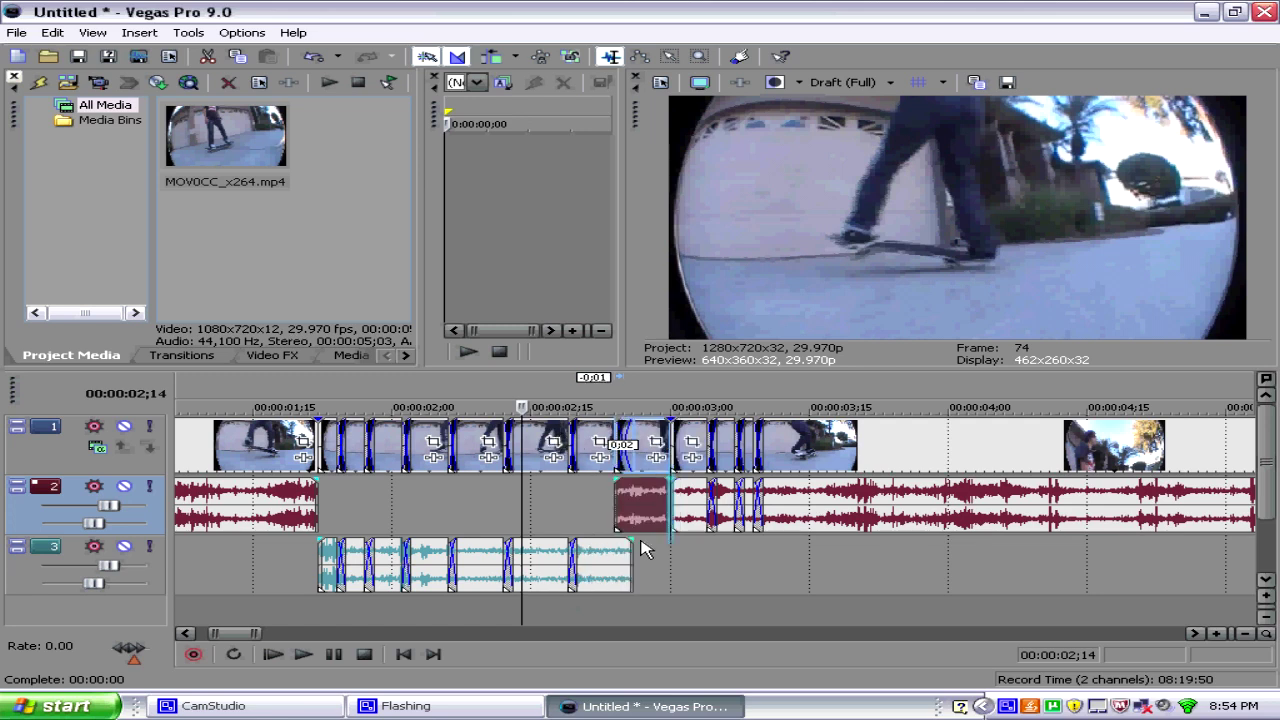
pyautogui.moveTo(643, 549); pyautogui.dragTo(686, 521)
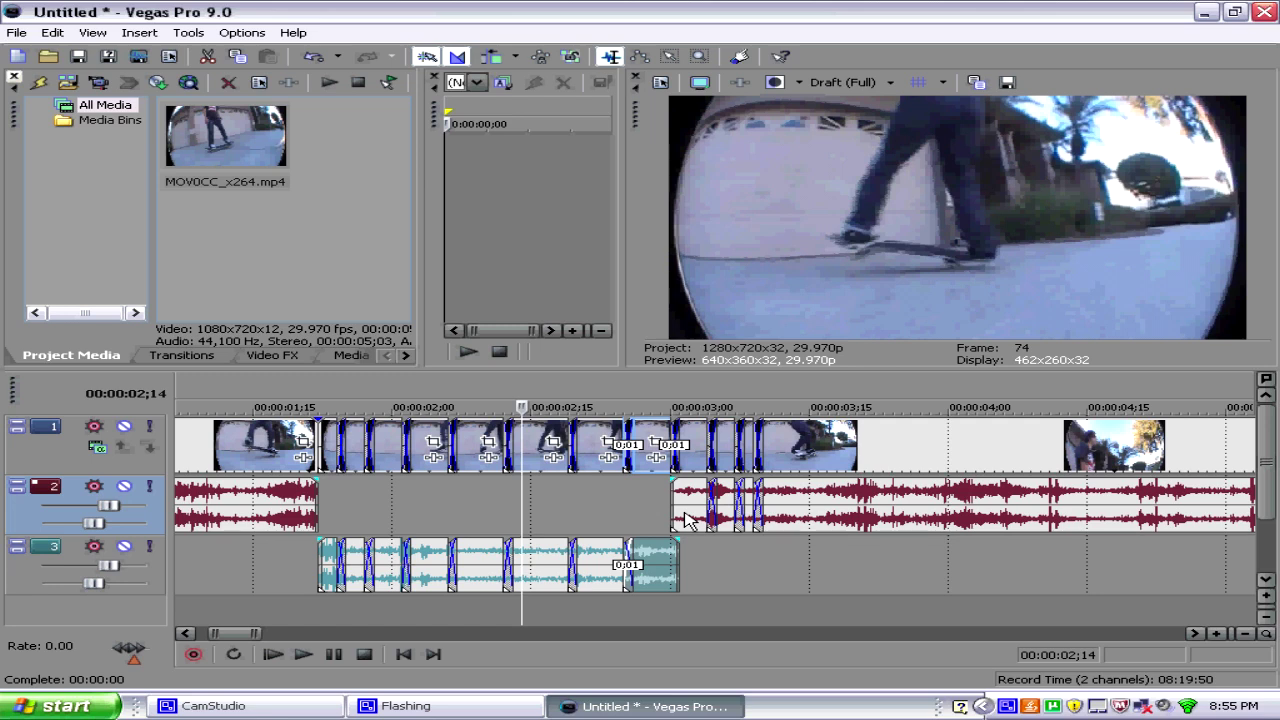
pyautogui.moveTo(686, 521); pyautogui.dragTo(688, 556)
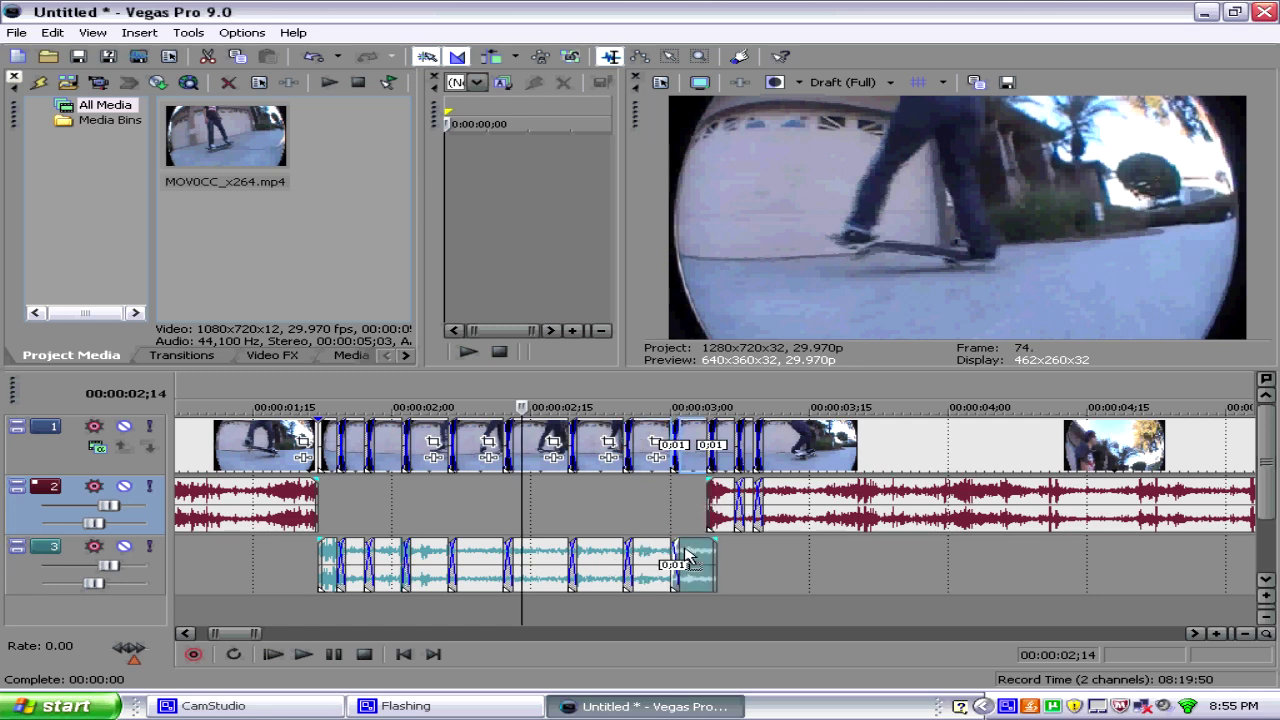
pyautogui.moveTo(686, 556); pyautogui.dragTo(726, 560)
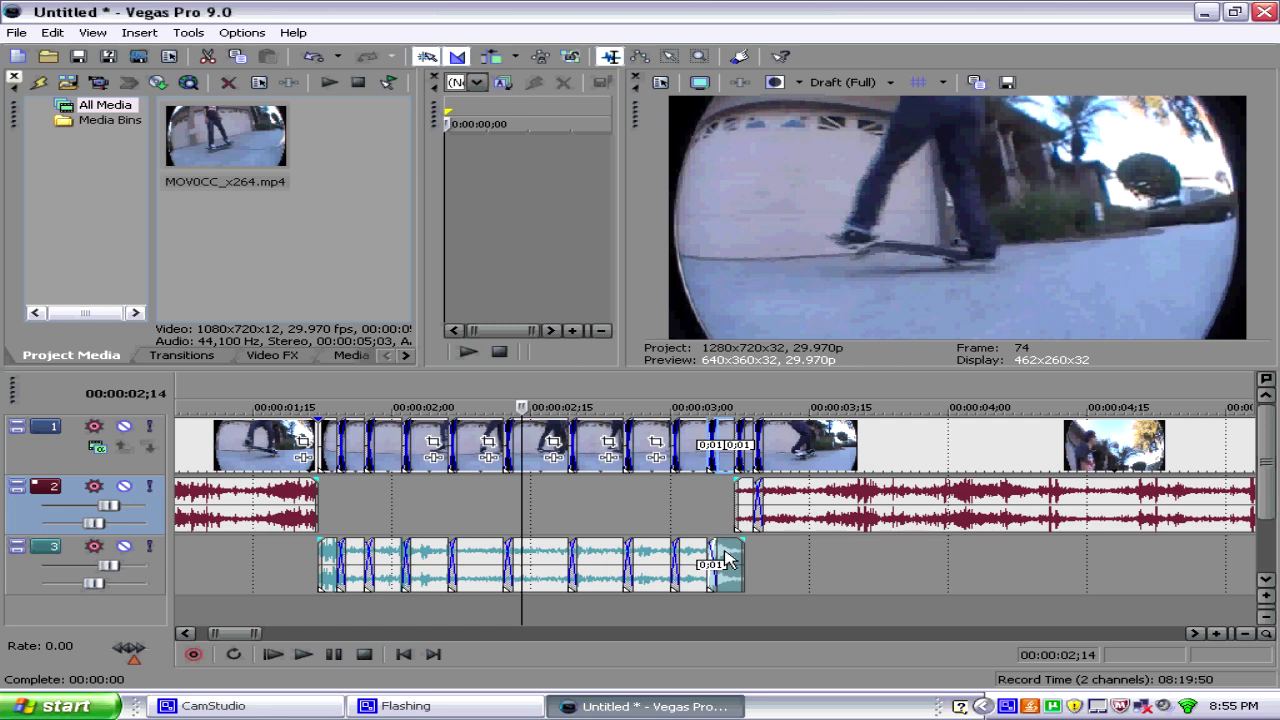
pyautogui.moveTo(726, 560); pyautogui.dragTo(744, 560)
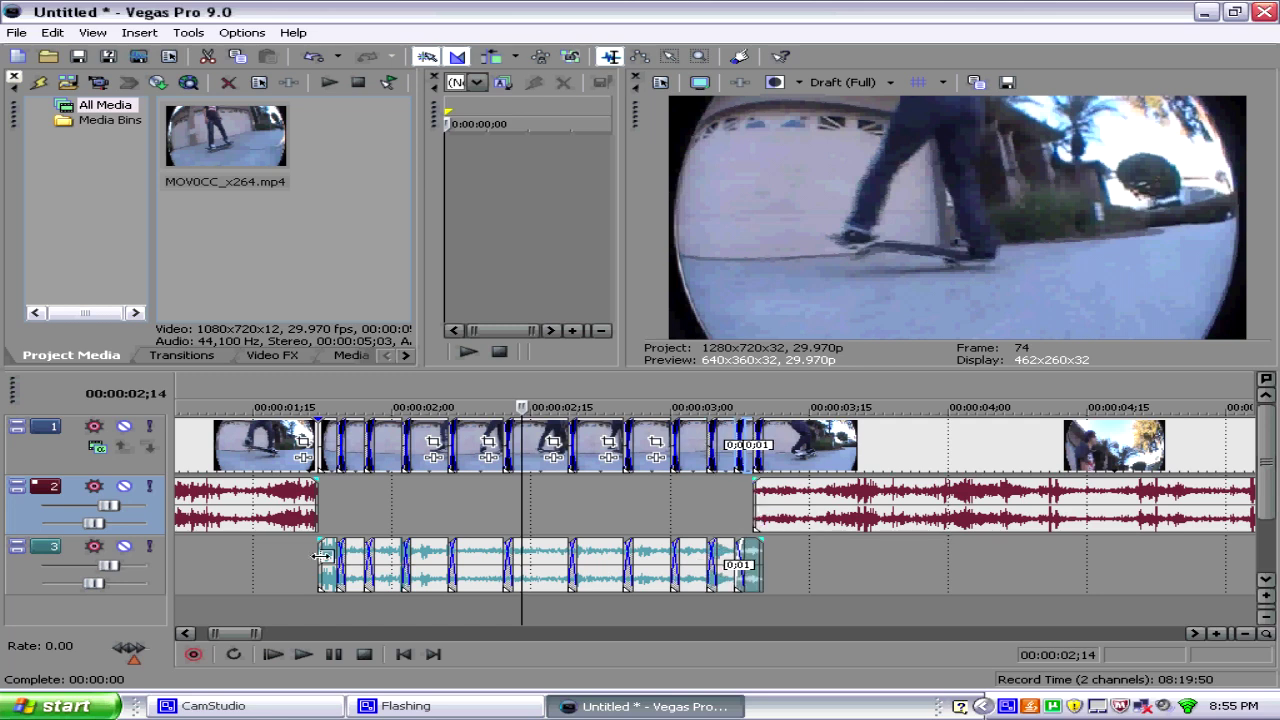
pyautogui.rightClick(333, 549)
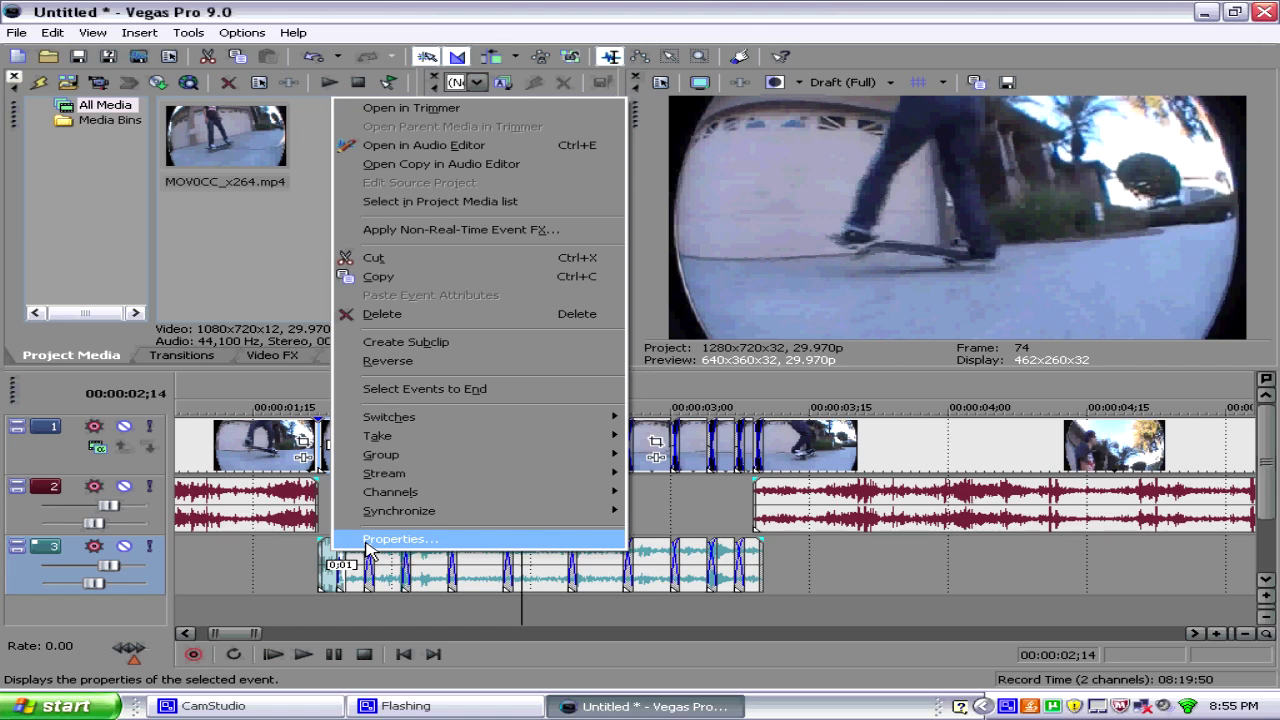
# - Tick Lock to stretch in Properties for the first few stretched audio events on track 3
pyautogui.click(367, 546)
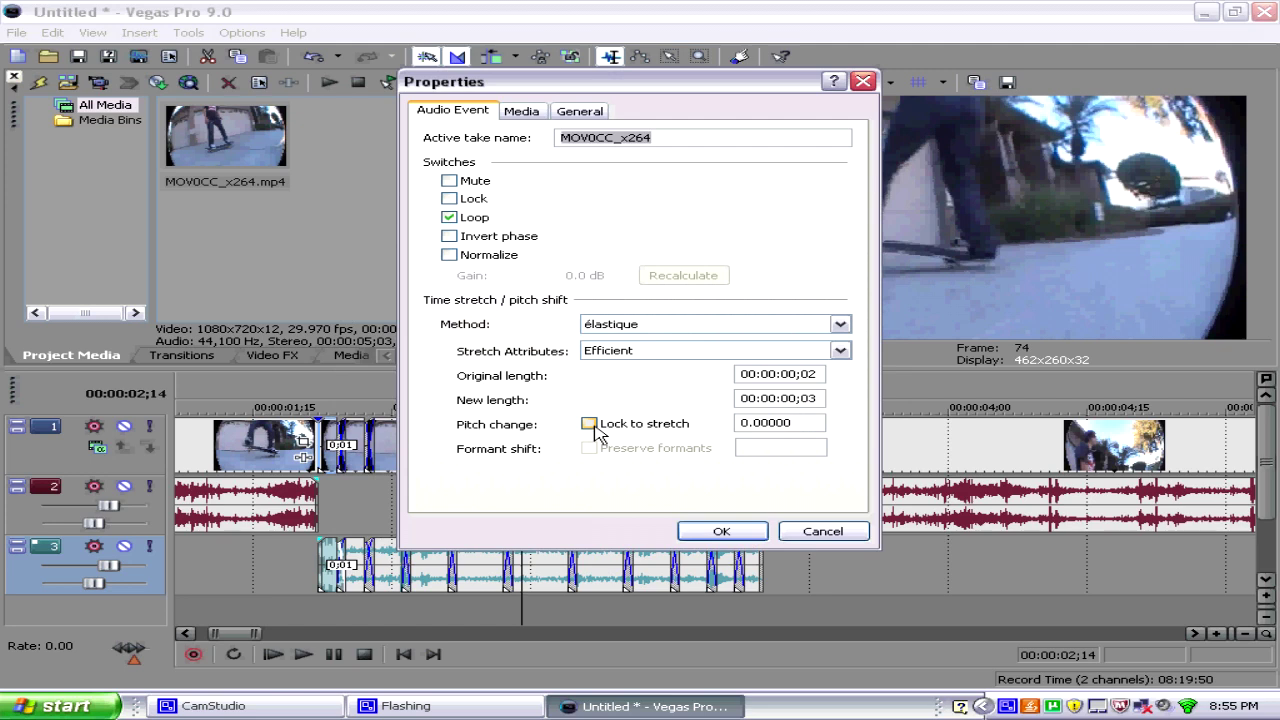
pyautogui.click(590, 424)
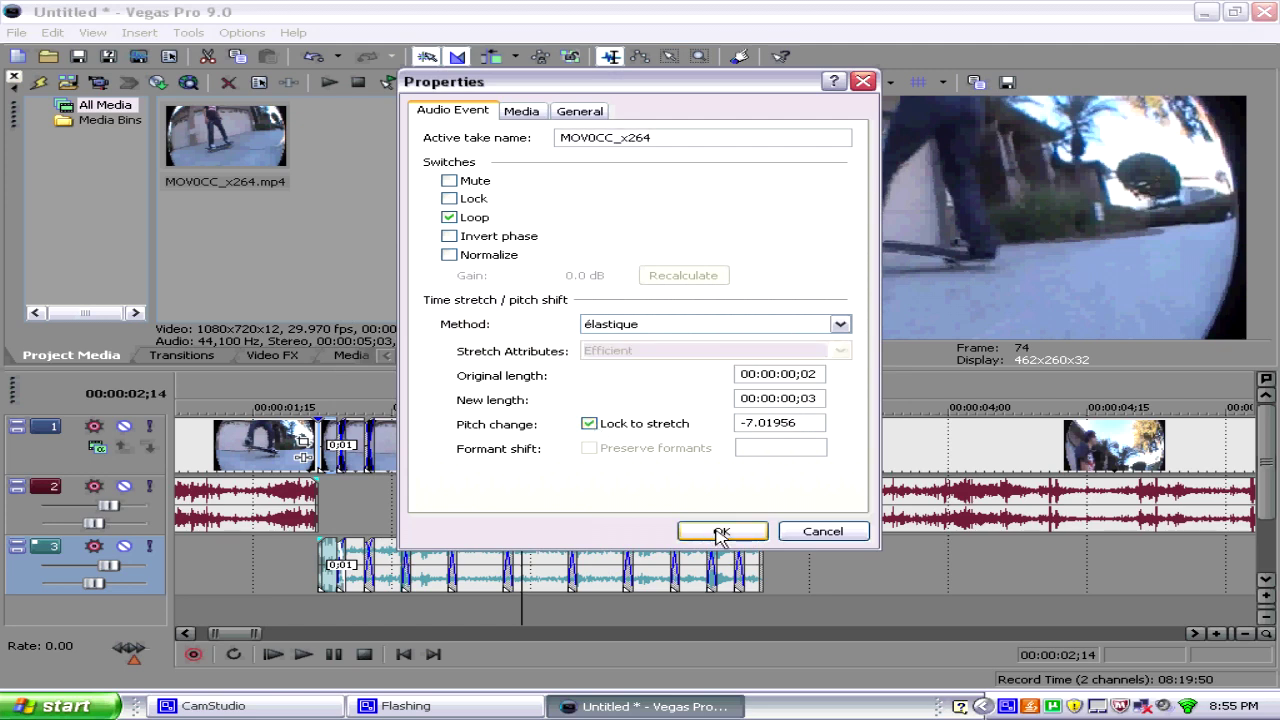
pyautogui.click(720, 531)
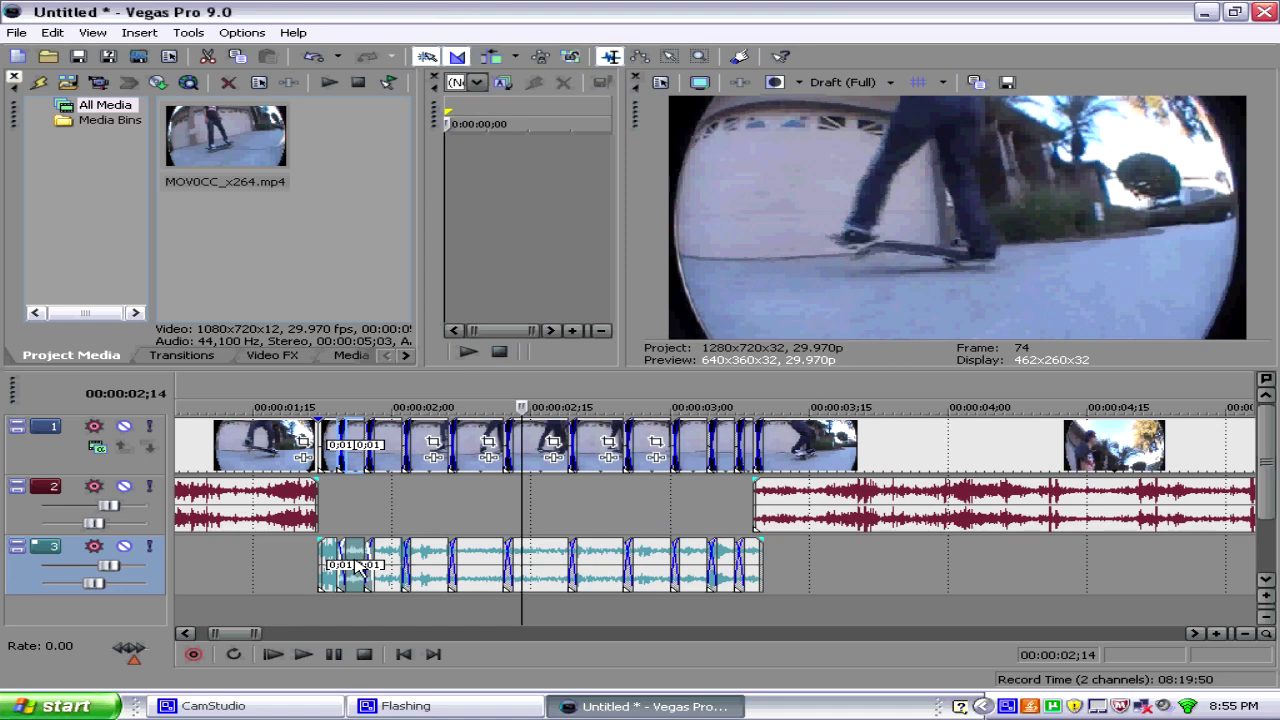
pyautogui.rightClick(360, 567)
pyautogui.click(410, 555)
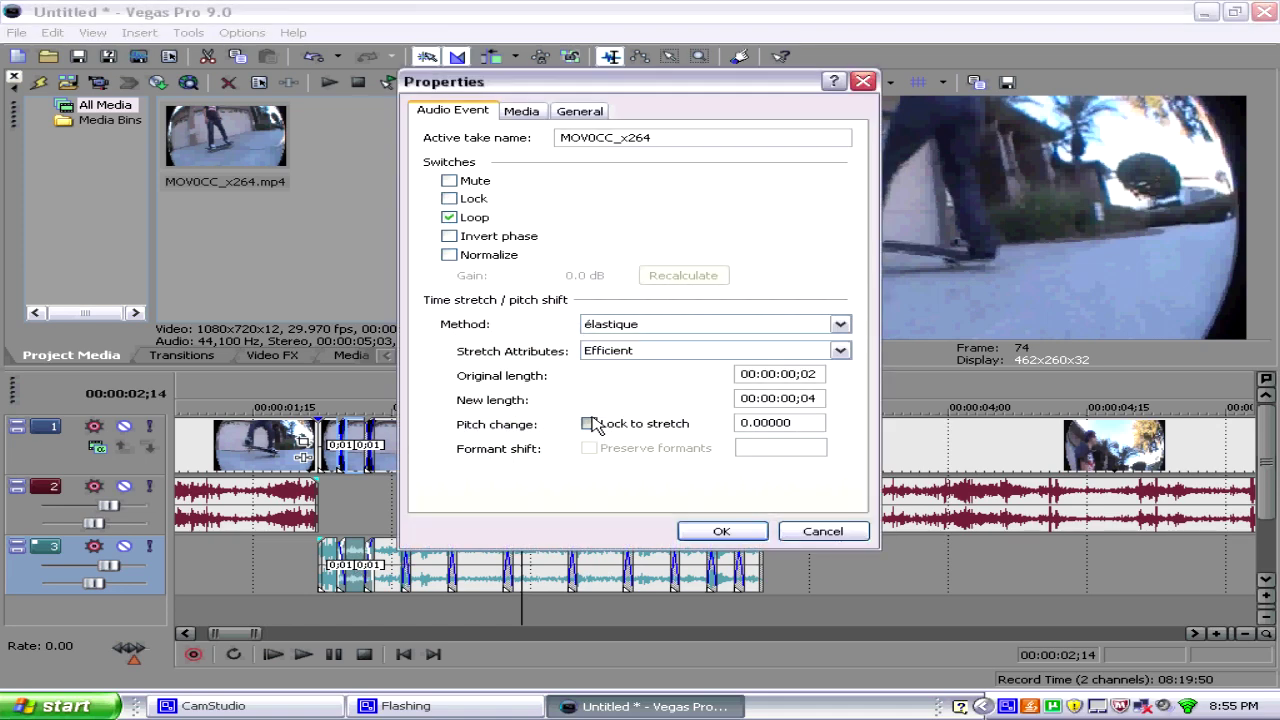
pyautogui.press('Return')
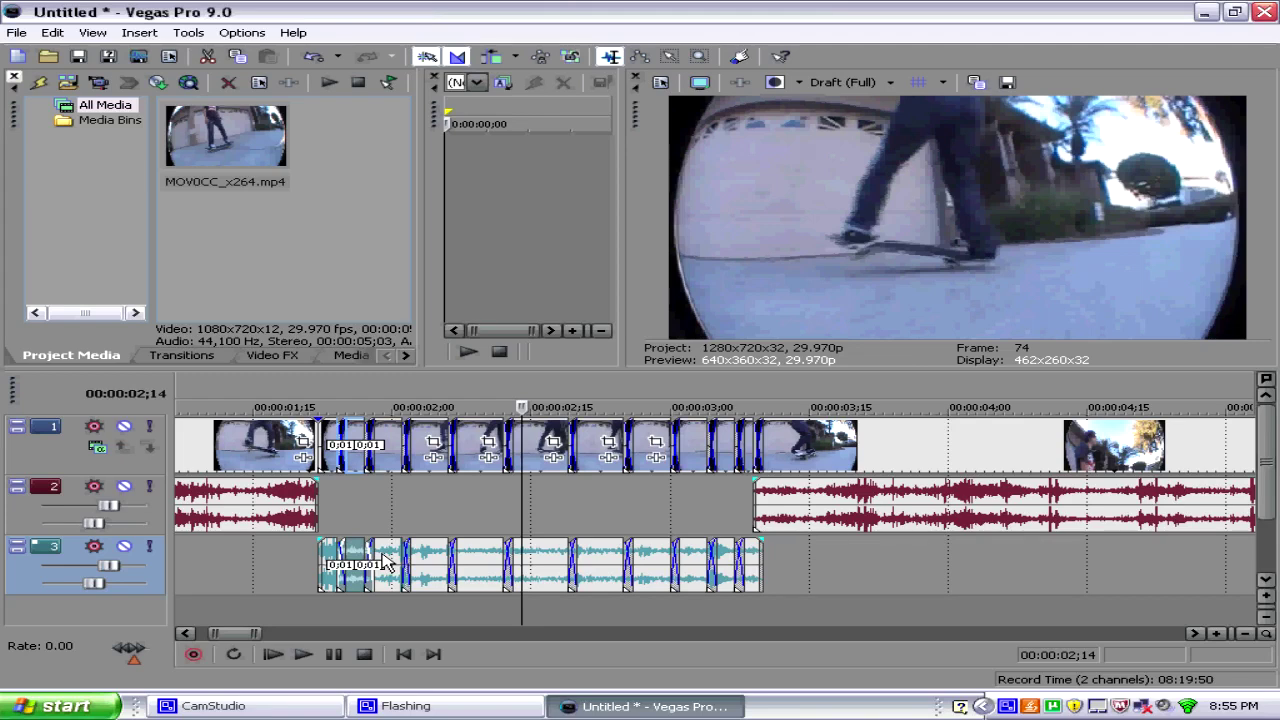
pyautogui.rightClick(385, 563)
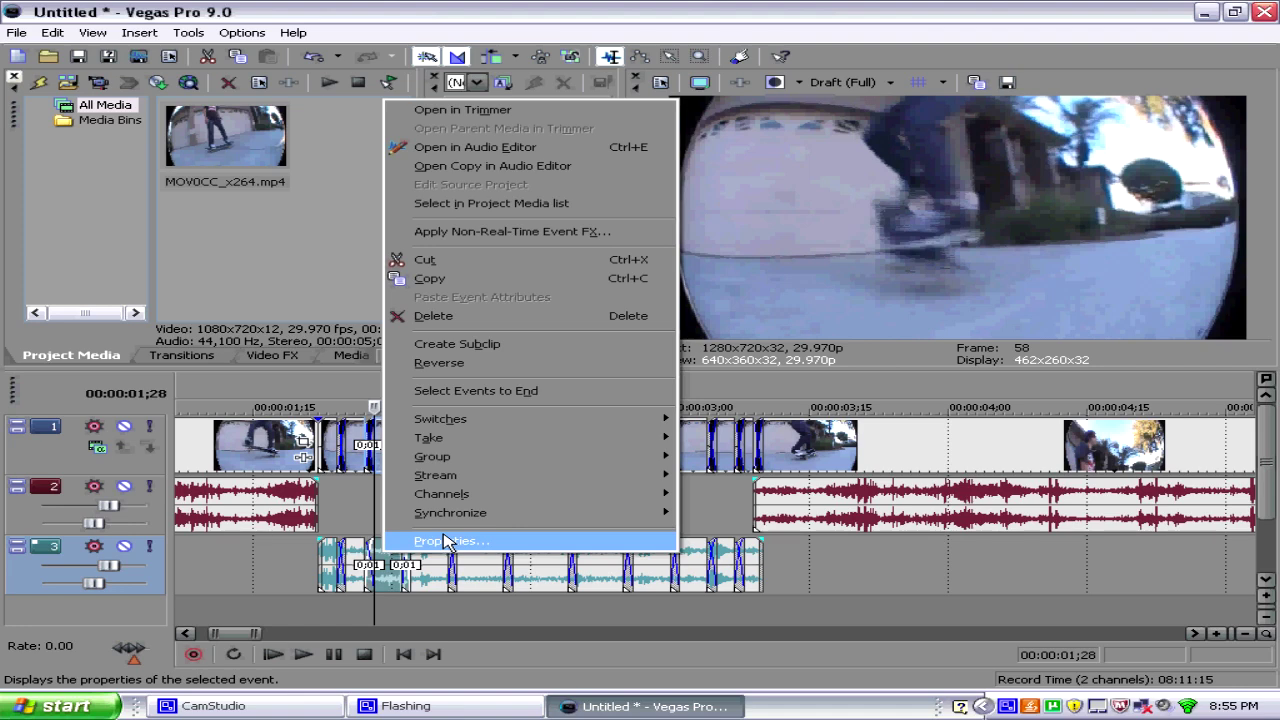
pyautogui.click(447, 542)
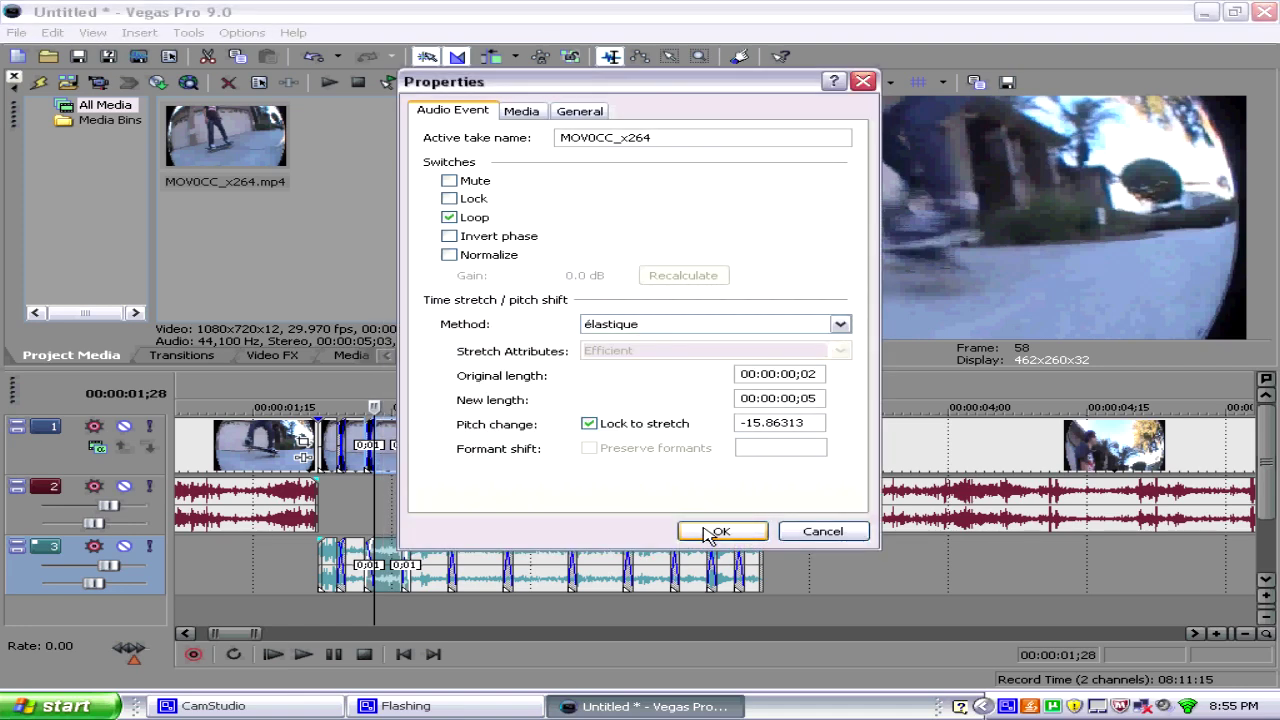
pyautogui.click(717, 531)
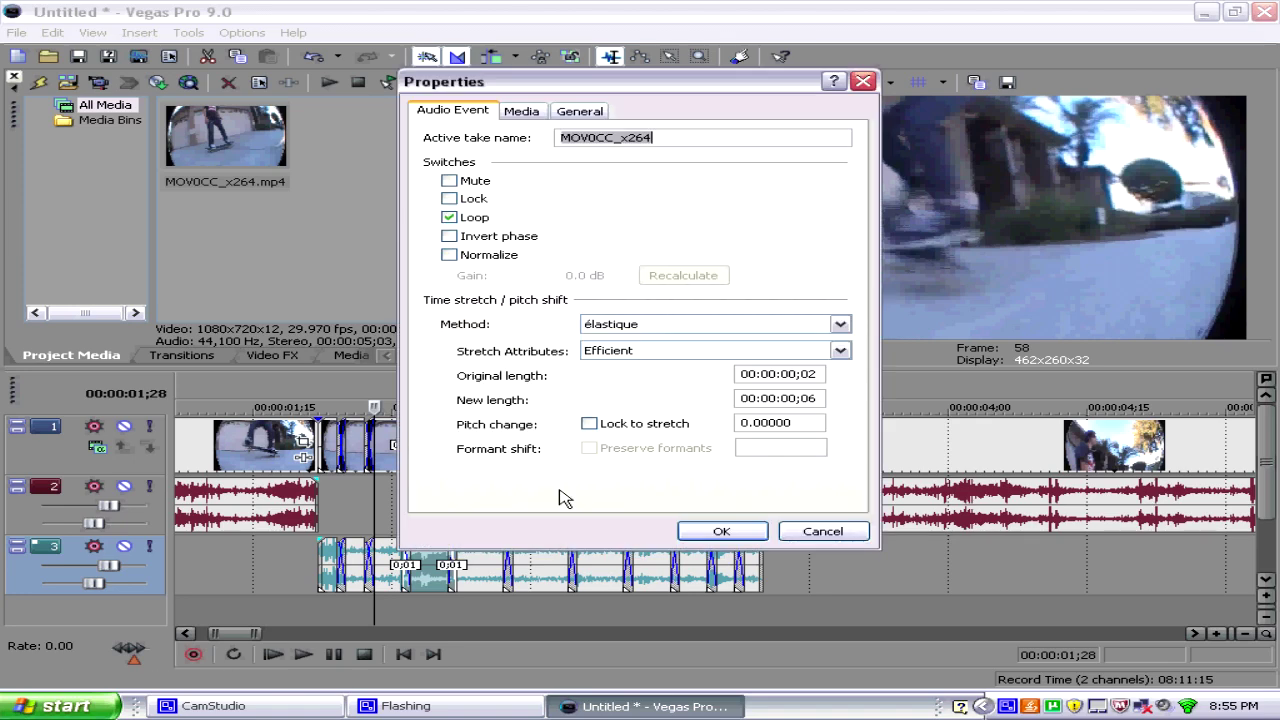
pyautogui.click(717, 532)
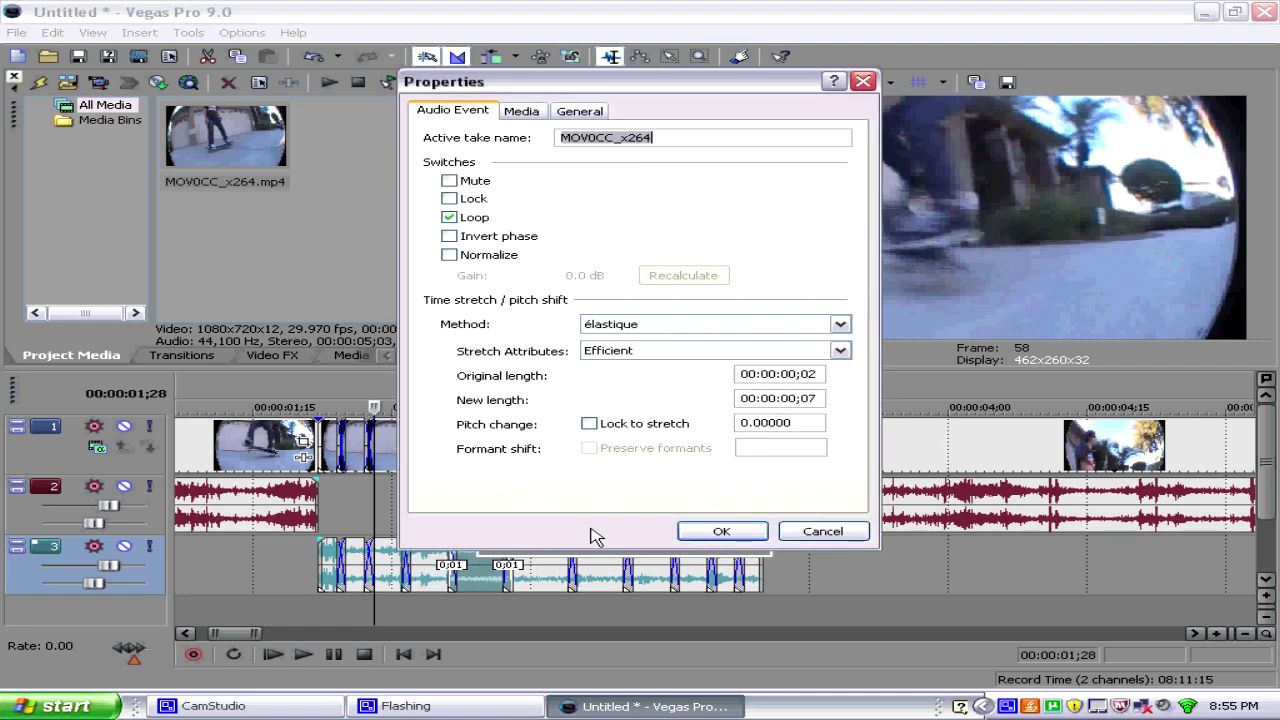
pyautogui.click(722, 536)
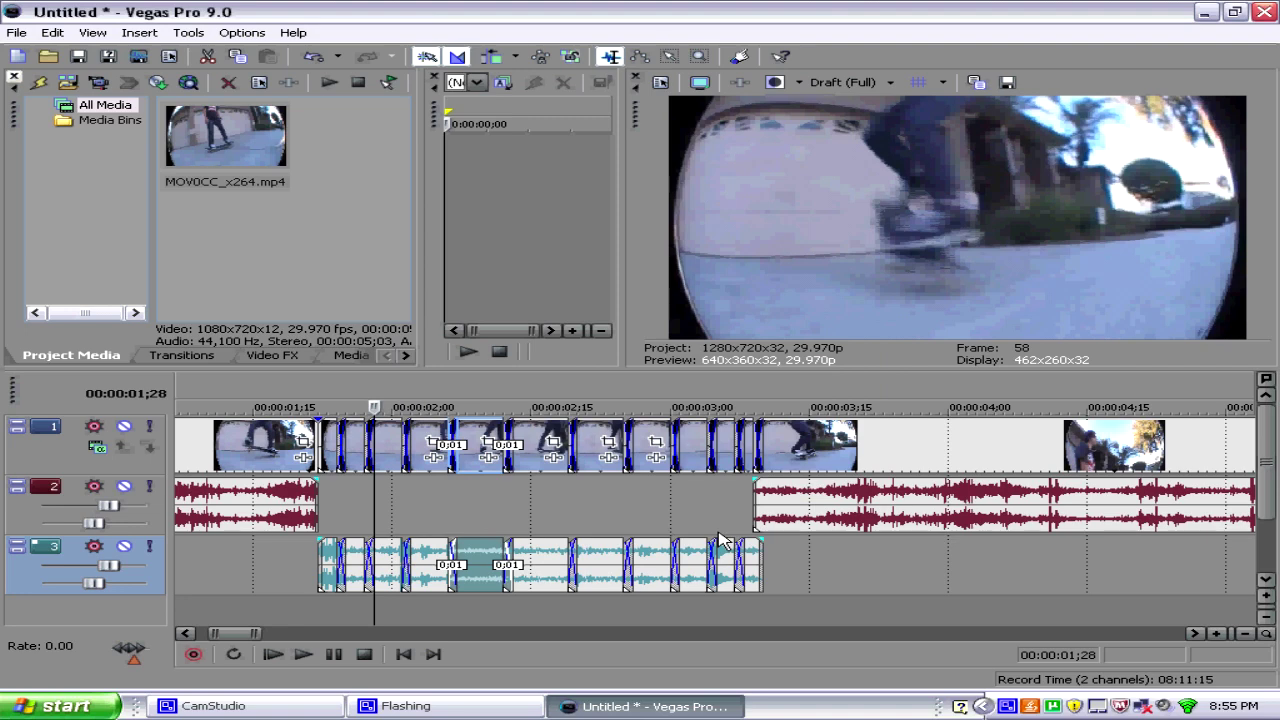
# - Enable Lock to stretch on the next stretched audio events in the middle of track 3
pyautogui.rightClick(540, 557)
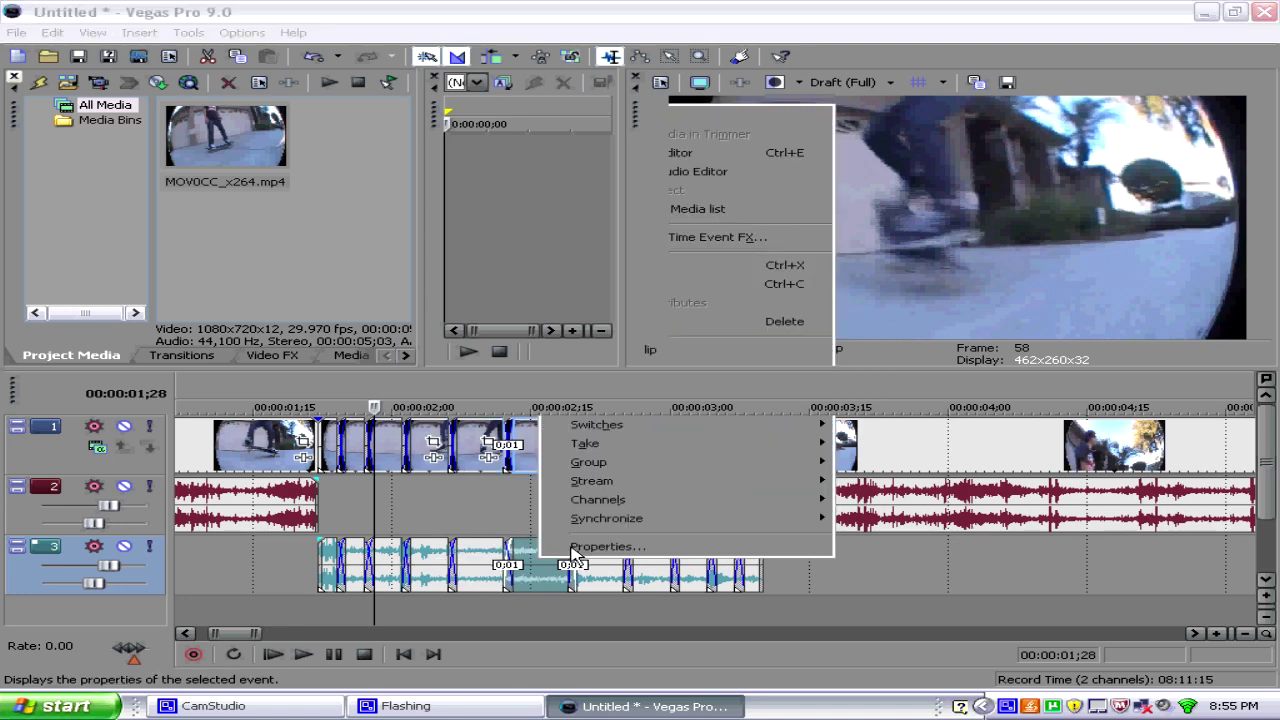
pyautogui.click(604, 547)
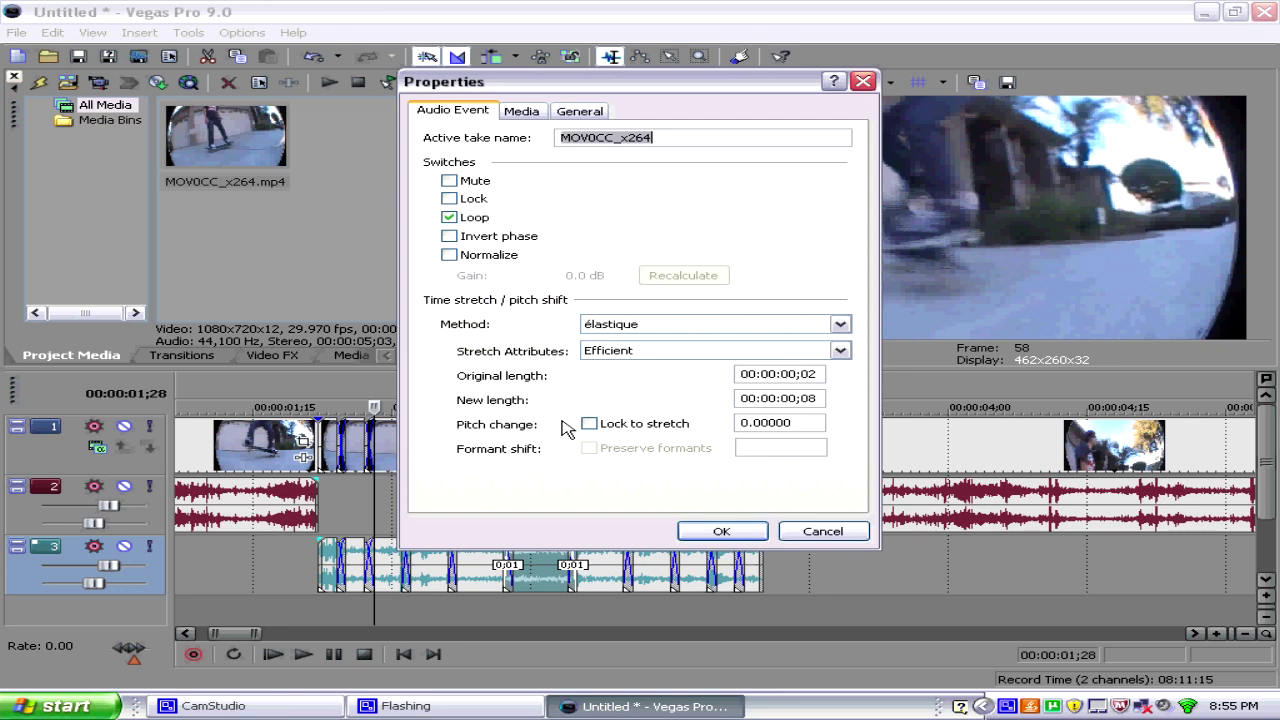
pyautogui.click(589, 424)
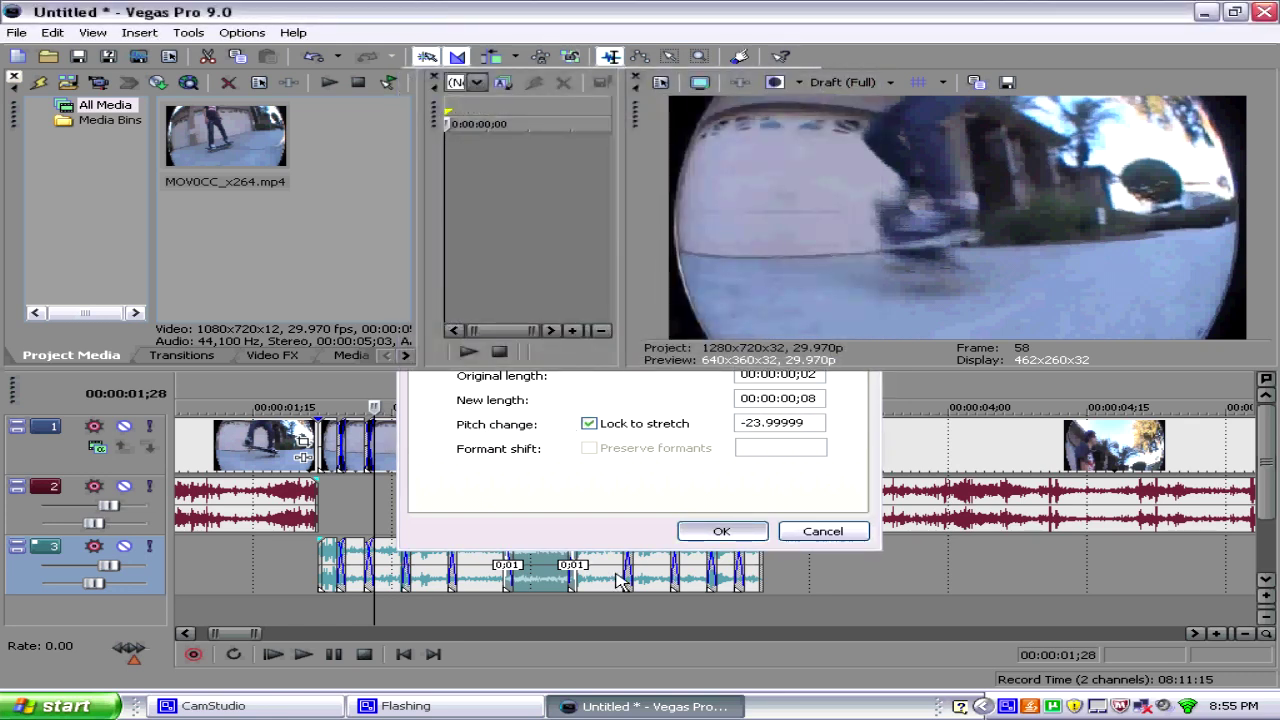
pyautogui.rightClick(620, 580)
pyautogui.click(655, 562)
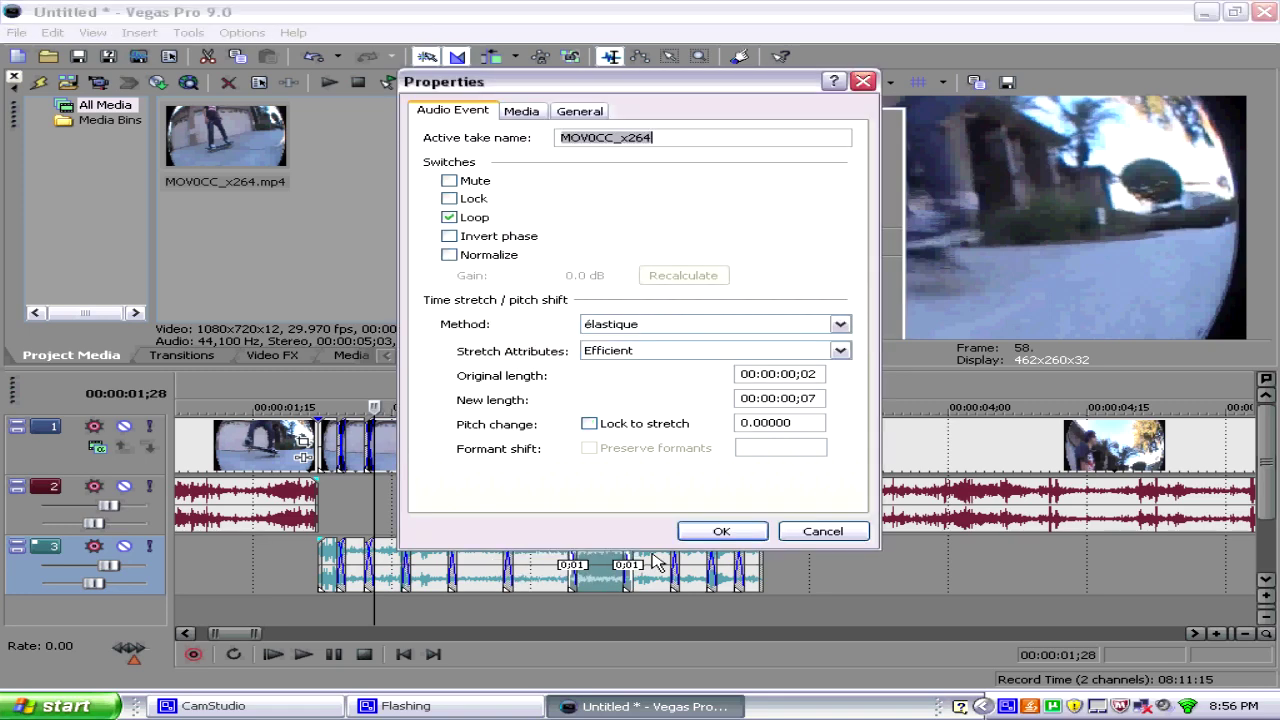
pyautogui.press('Escape')
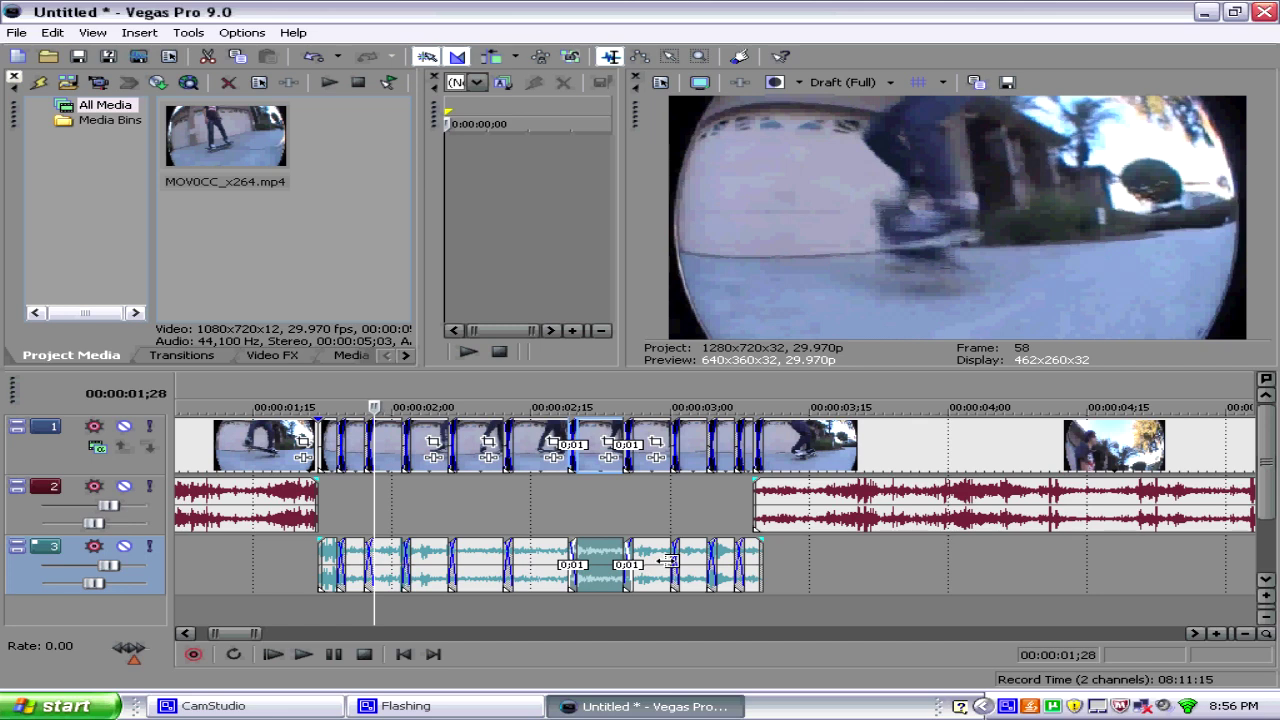
pyautogui.rightClick(669, 562)
pyautogui.click(690, 545)
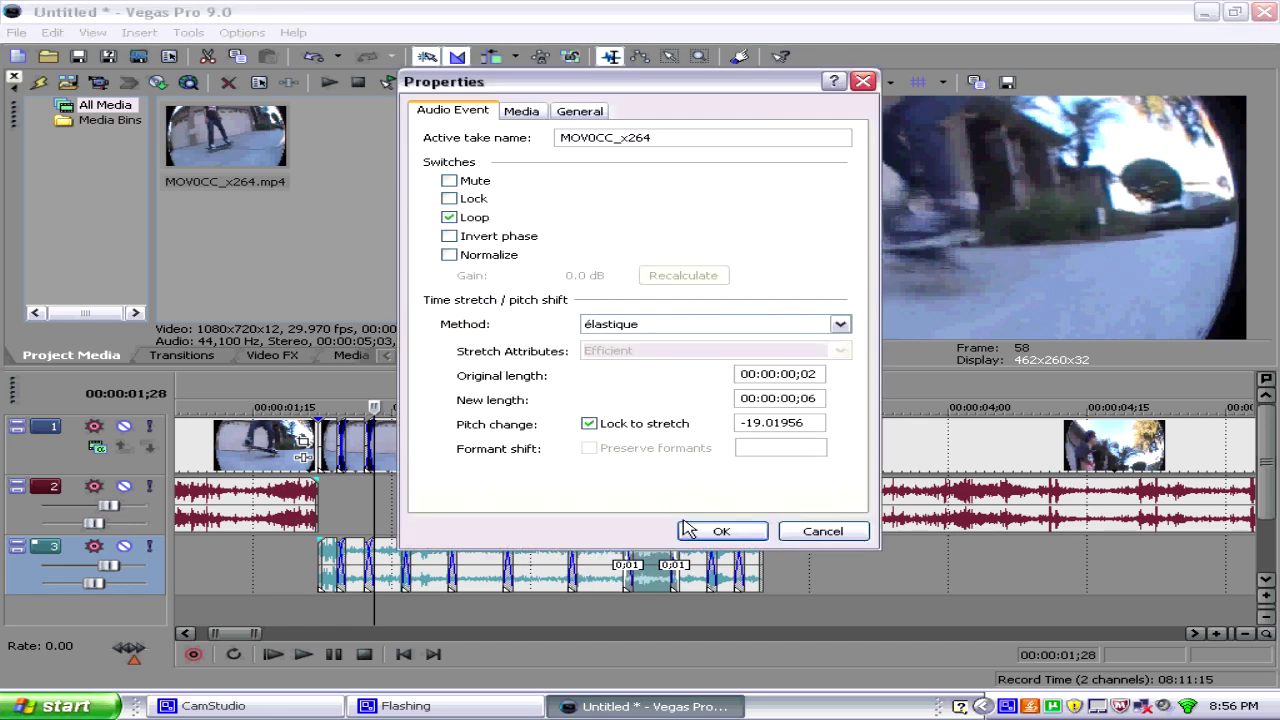
pyautogui.click(688, 531)
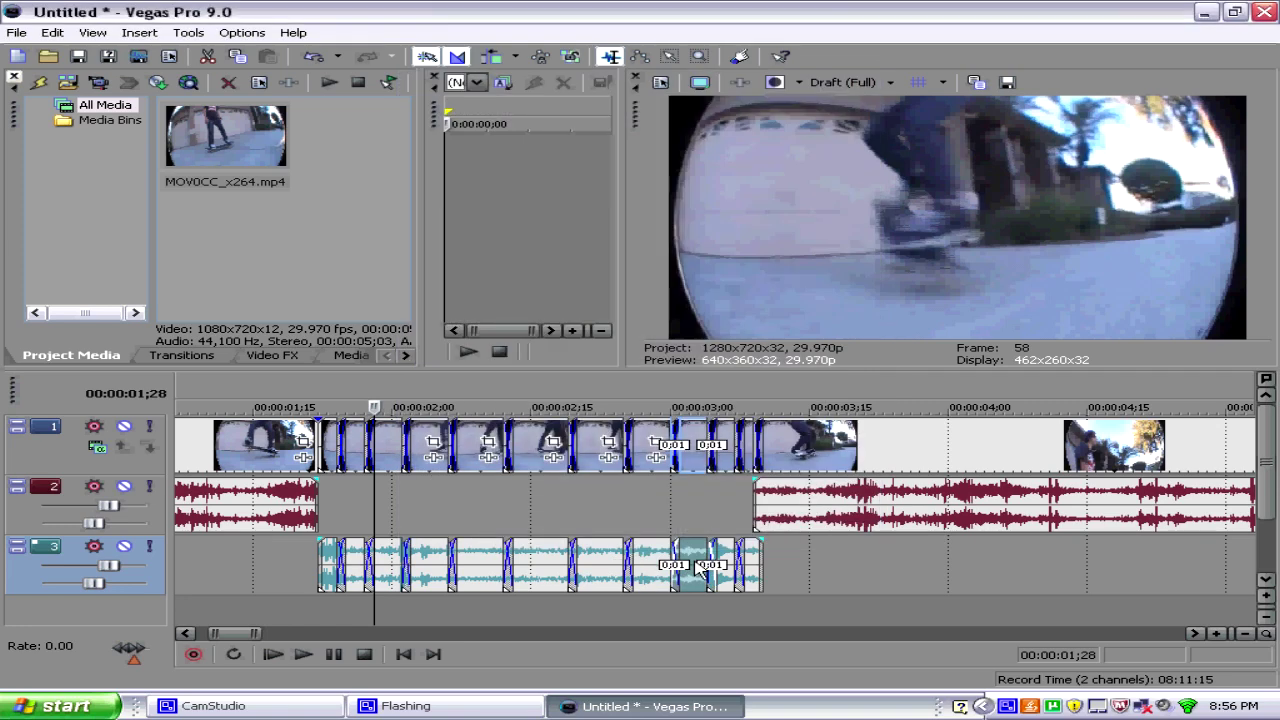
# - Enable Lock to stretch on the final stretched audio events at the end of track 3
pyautogui.rightClick(703, 568)
pyautogui.click(722, 551)
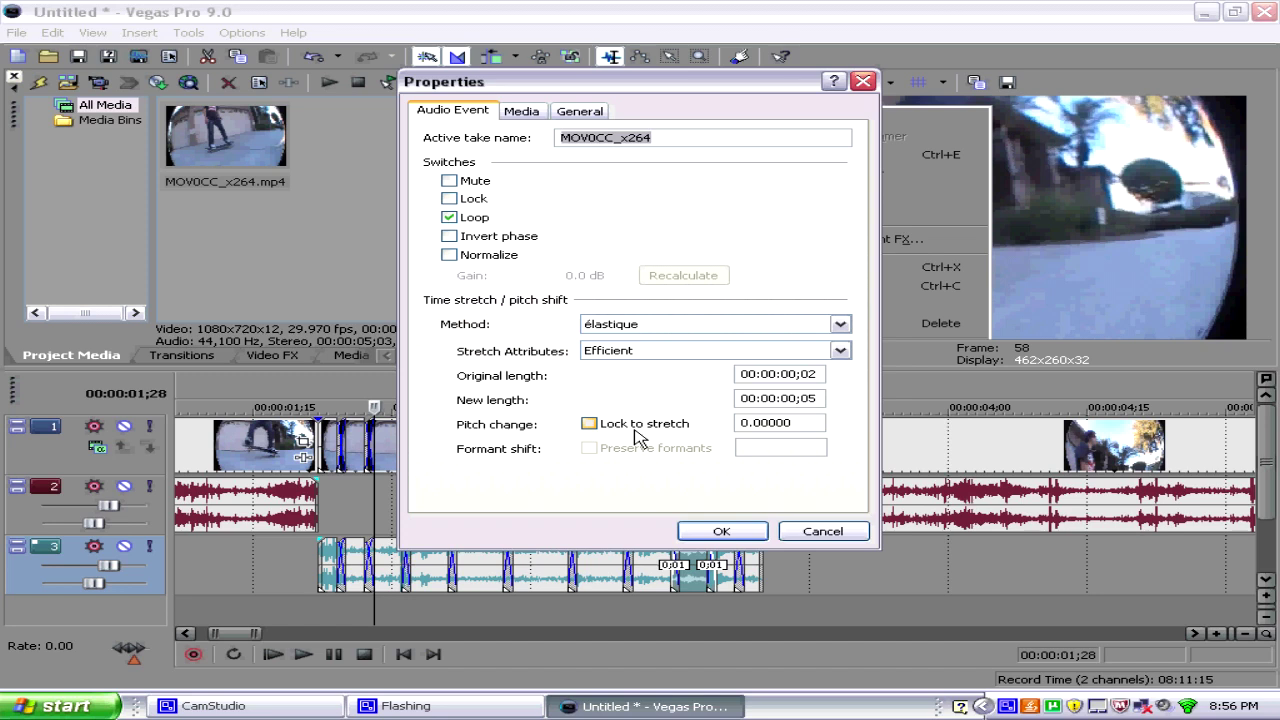
pyautogui.click(721, 531)
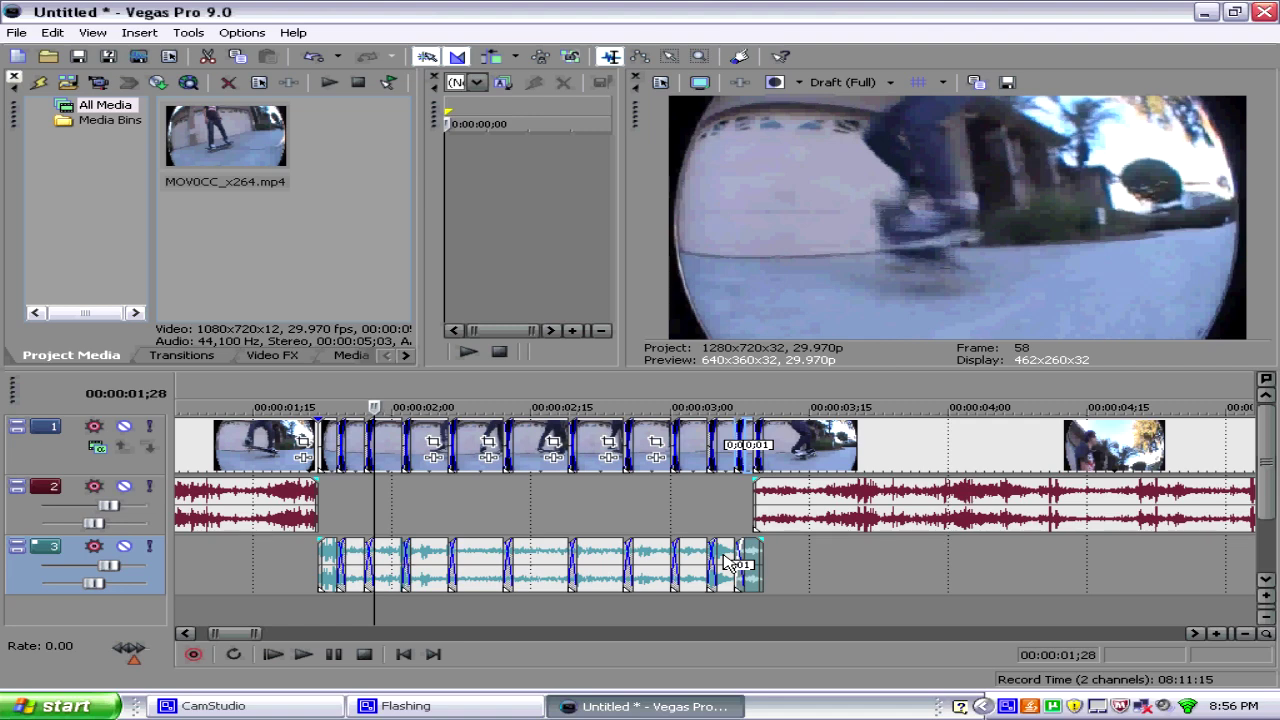
pyautogui.rightClick(727, 562)
pyautogui.click(810, 522)
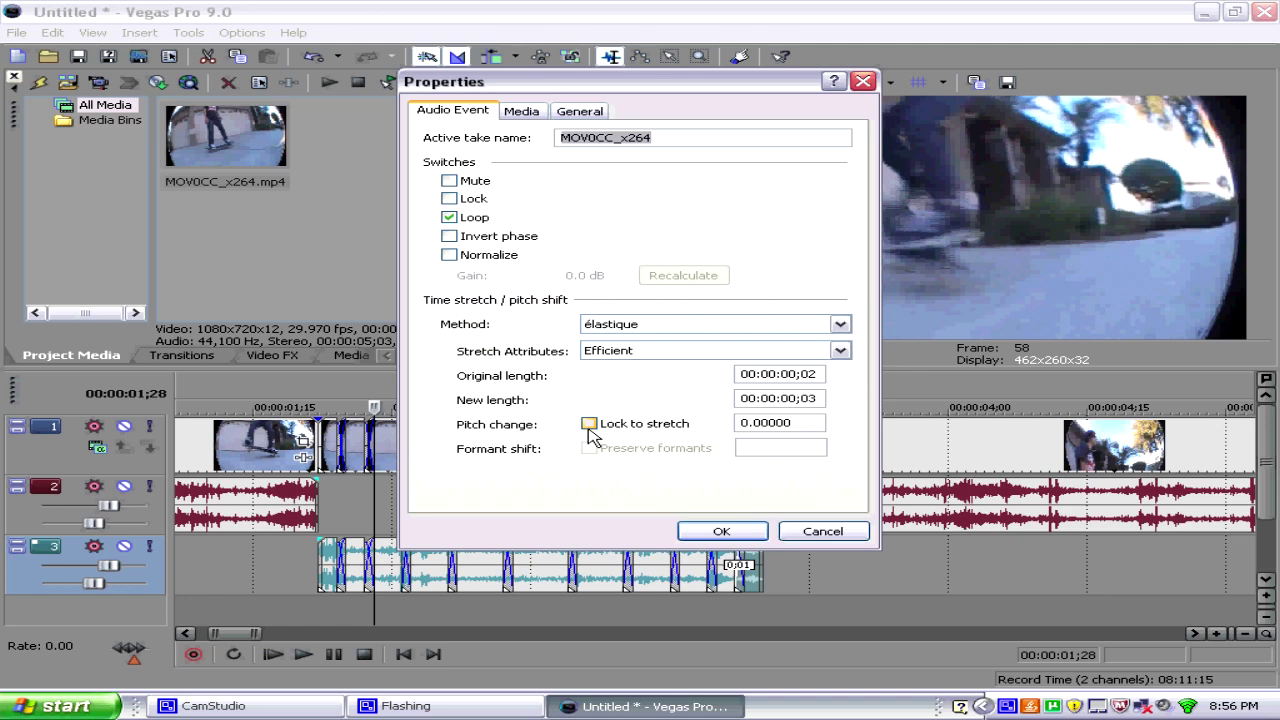
pyautogui.click(721, 531)
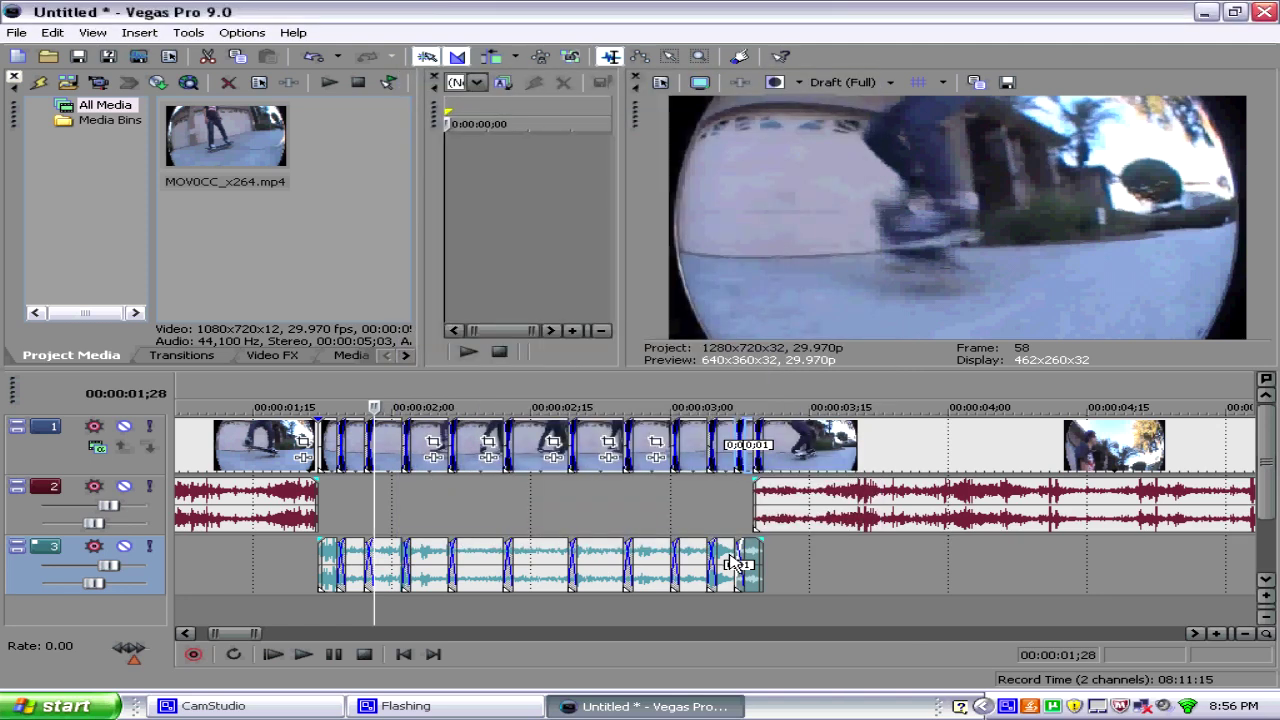
pyautogui.rightClick(731, 555)
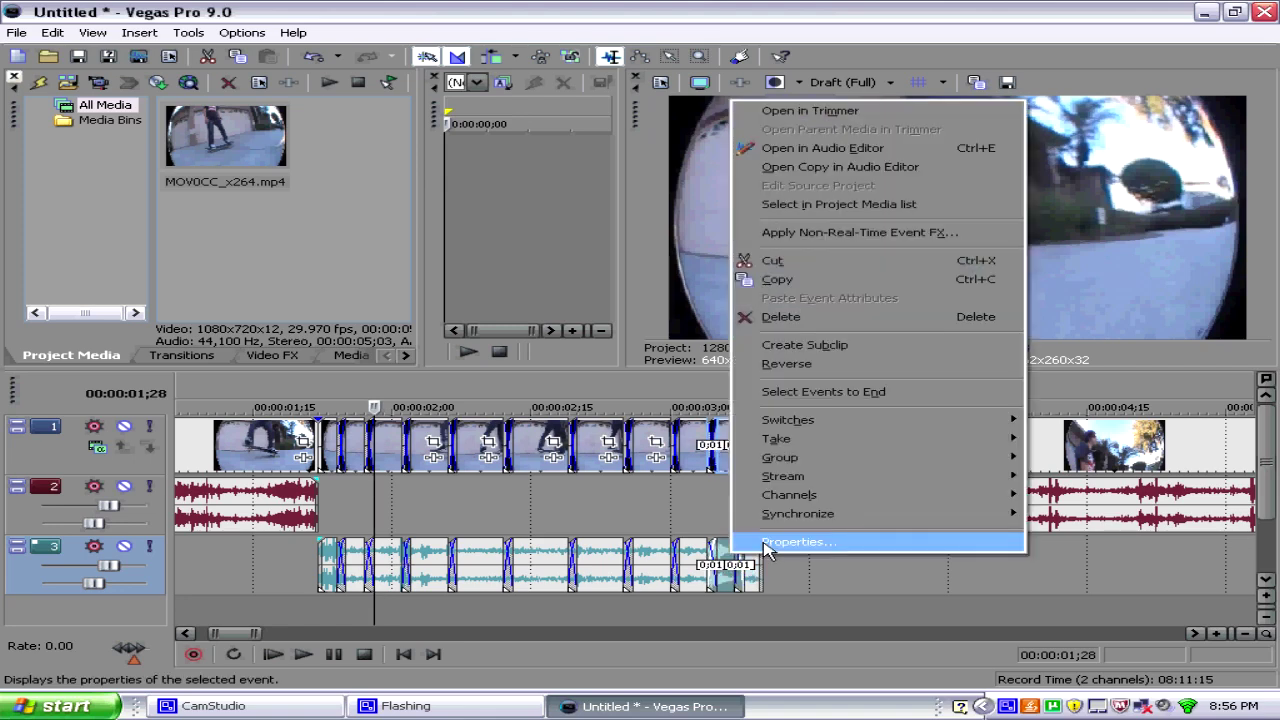
pyautogui.click(768, 543)
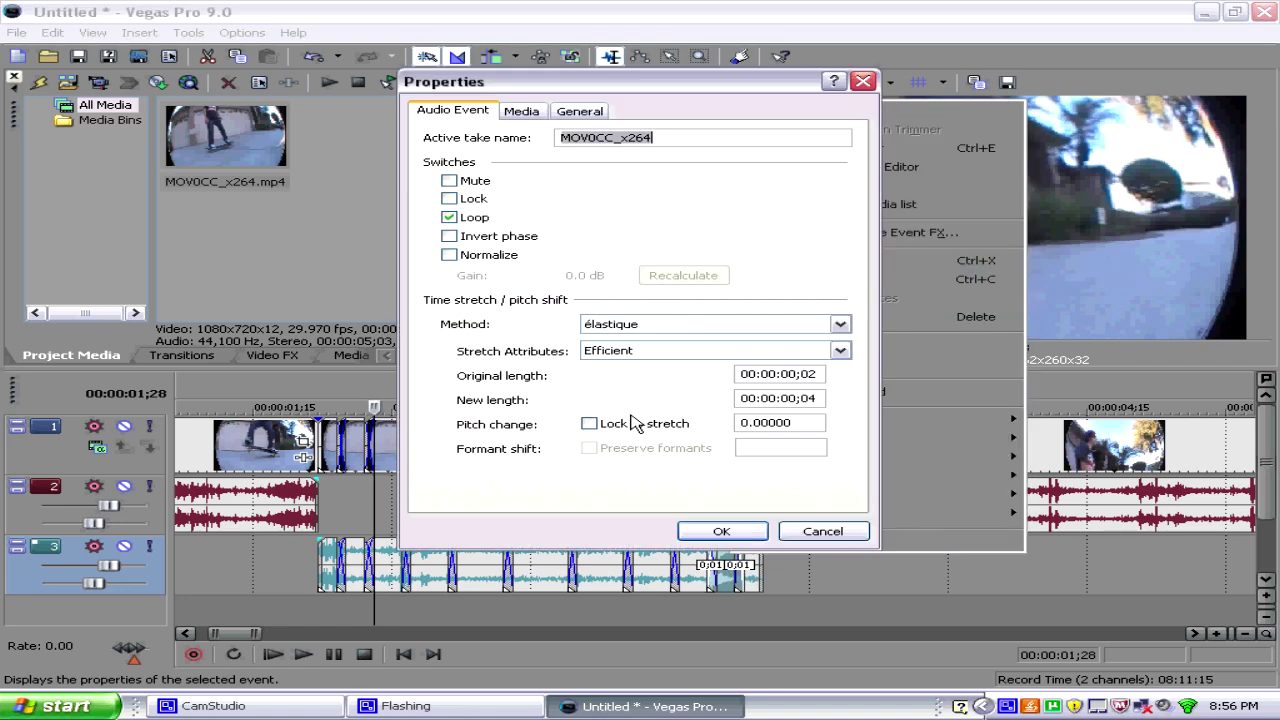
pyautogui.click(698, 531)
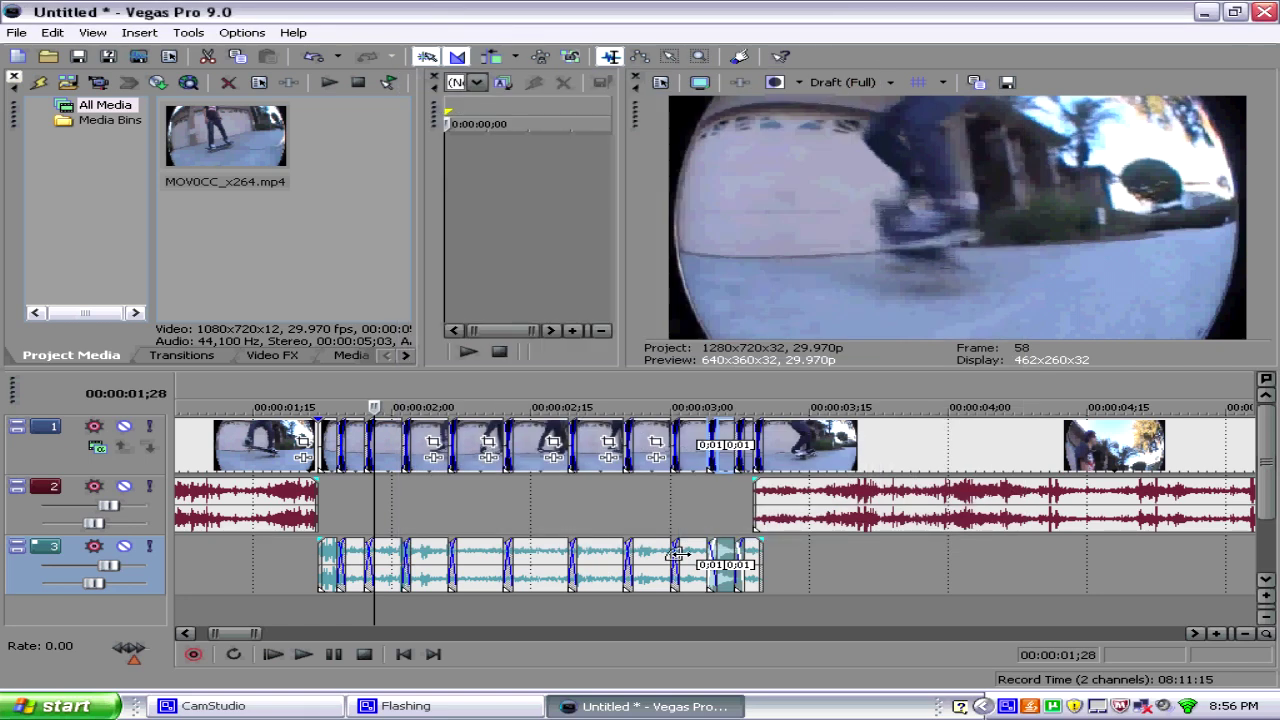
# - Lower track 2's volume slider to turn down the original clip audio
pyautogui.moveTo(108, 505); pyautogui.dragTo(86, 505)
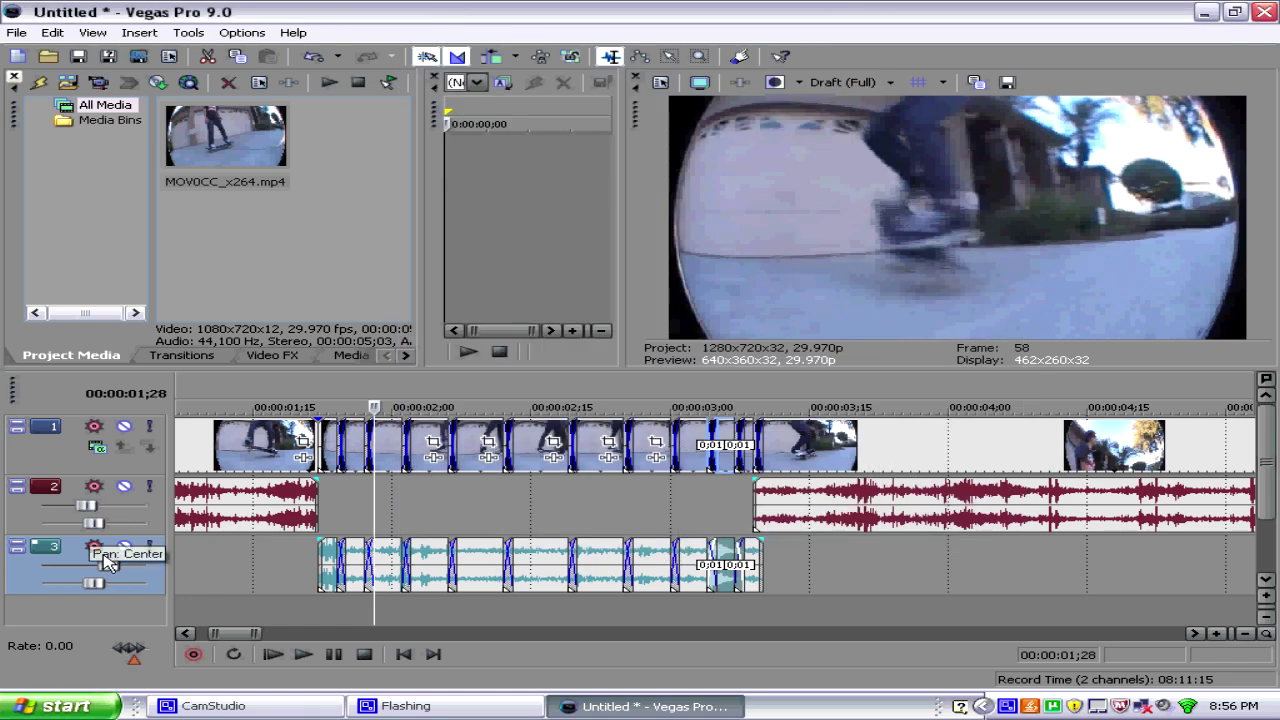